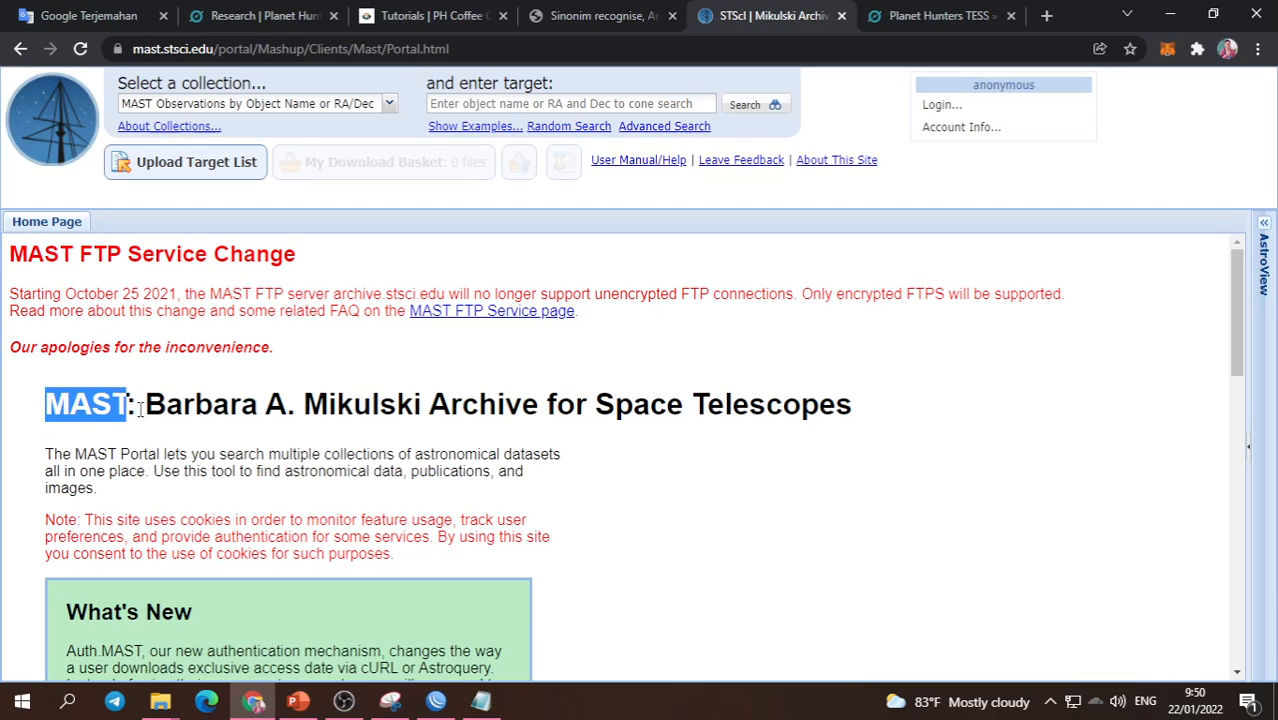
Read the MAST portal's heading and its introductory description of searching astronomical datasets in one place.
left_click(103, 403)
left_click_drag(76, 454, 553, 456)
left_click_drag(421, 456, 488, 456)
left_click(78, 471)
left_click_drag(78, 471, 140, 472)
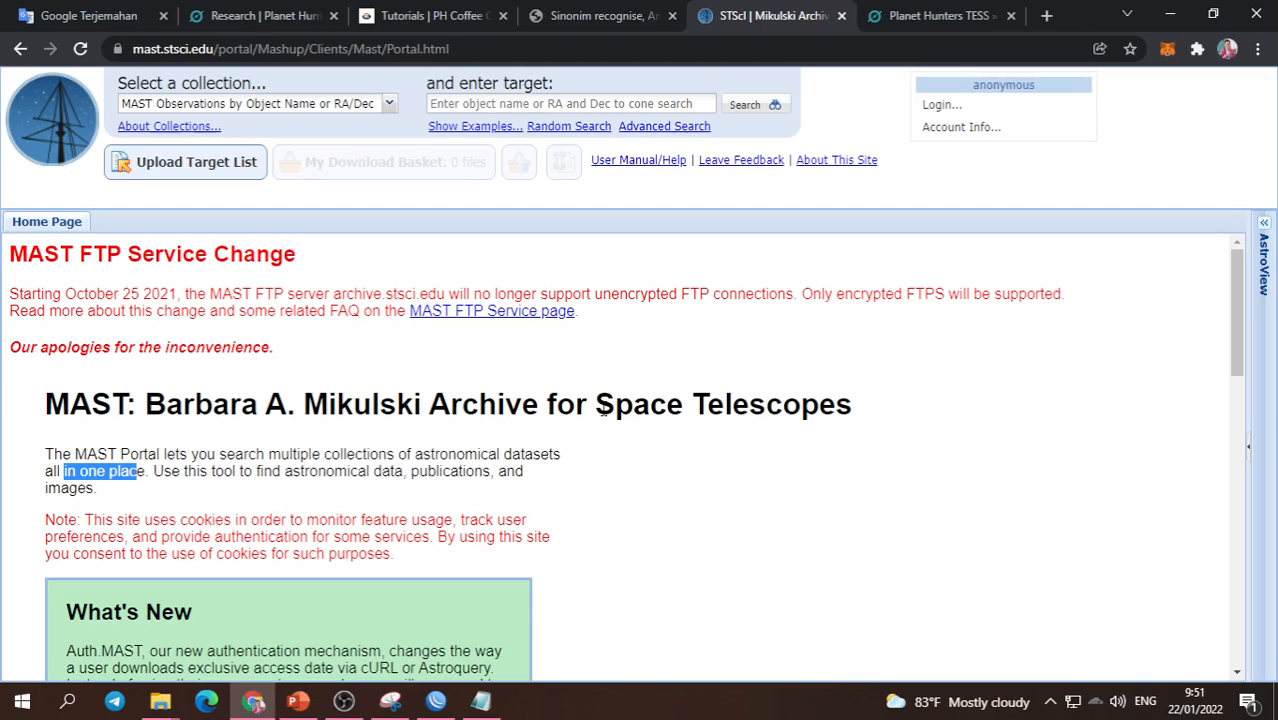
left_click_drag(597, 404, 824, 414)
left_click(541, 406)
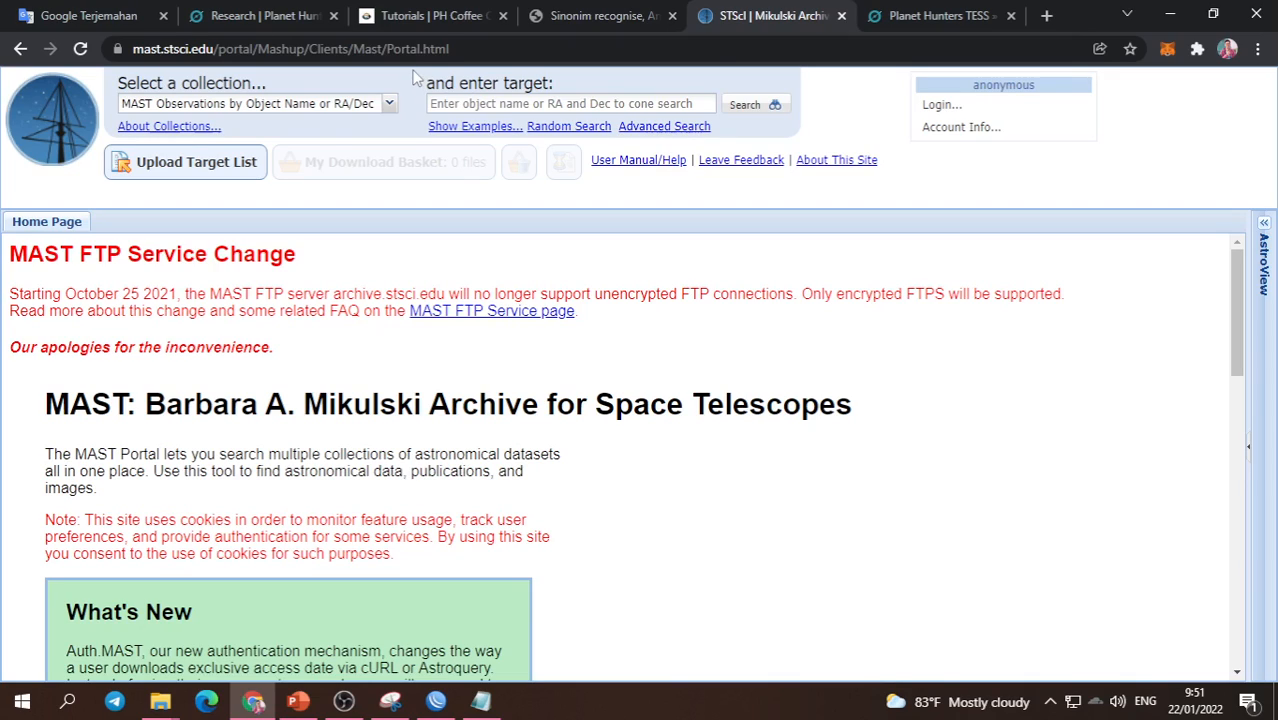
Copy the target name "TIC 284475976" from the Notepad notes and paste it as the search target in the MAST portal.
left_click(481, 700)
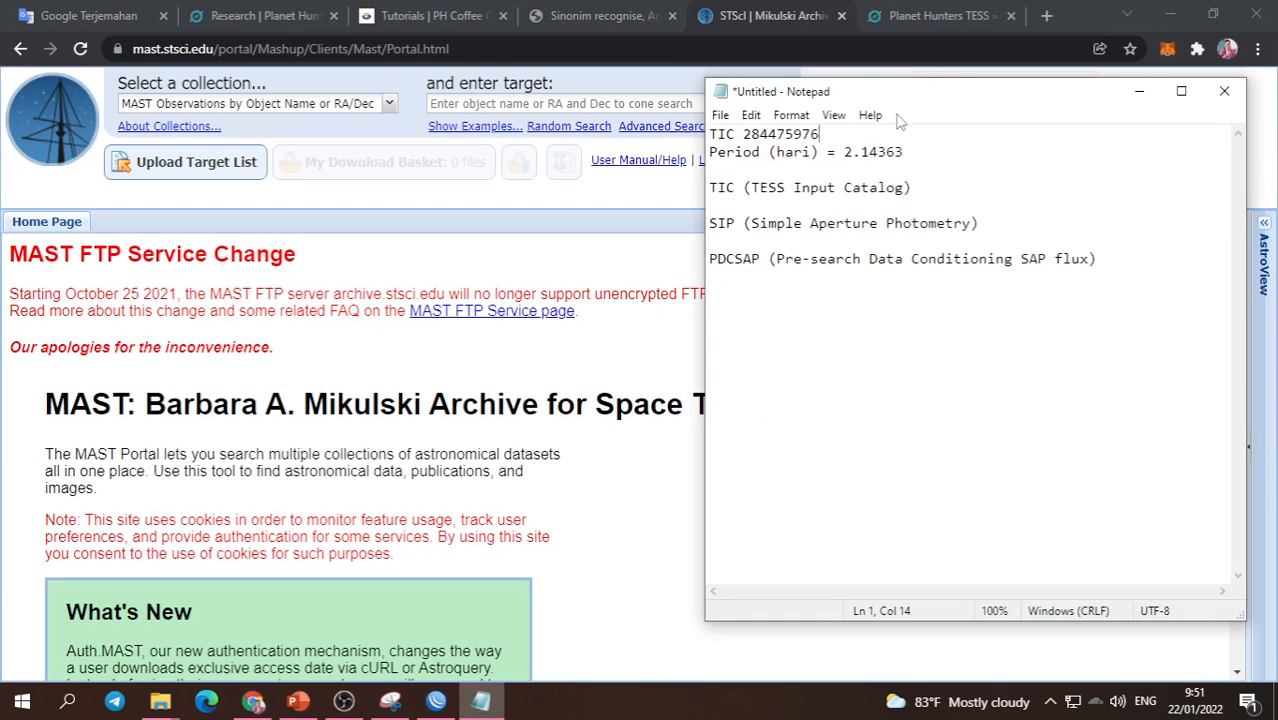
left_click_drag(822, 134, 698, 140)
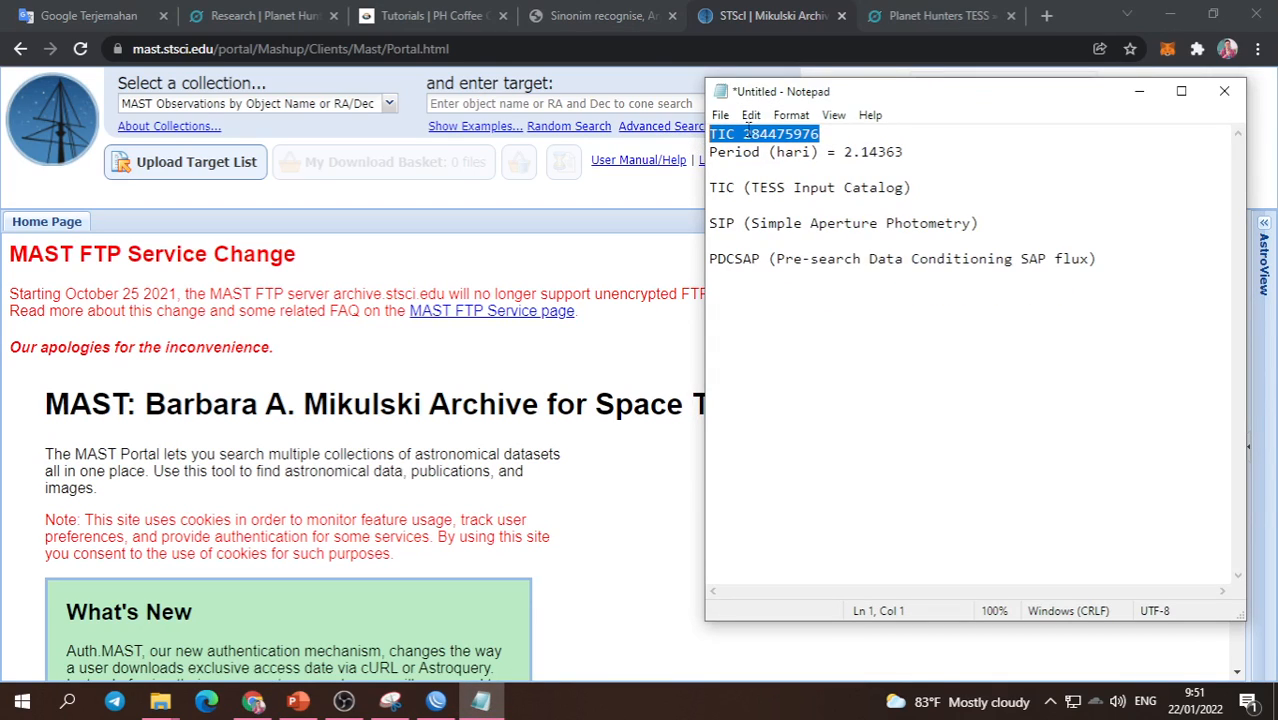
right_click(762, 134)
left_click(792, 195)
left_click(1138, 91)
left_click(602, 104)
right_click(541, 108)
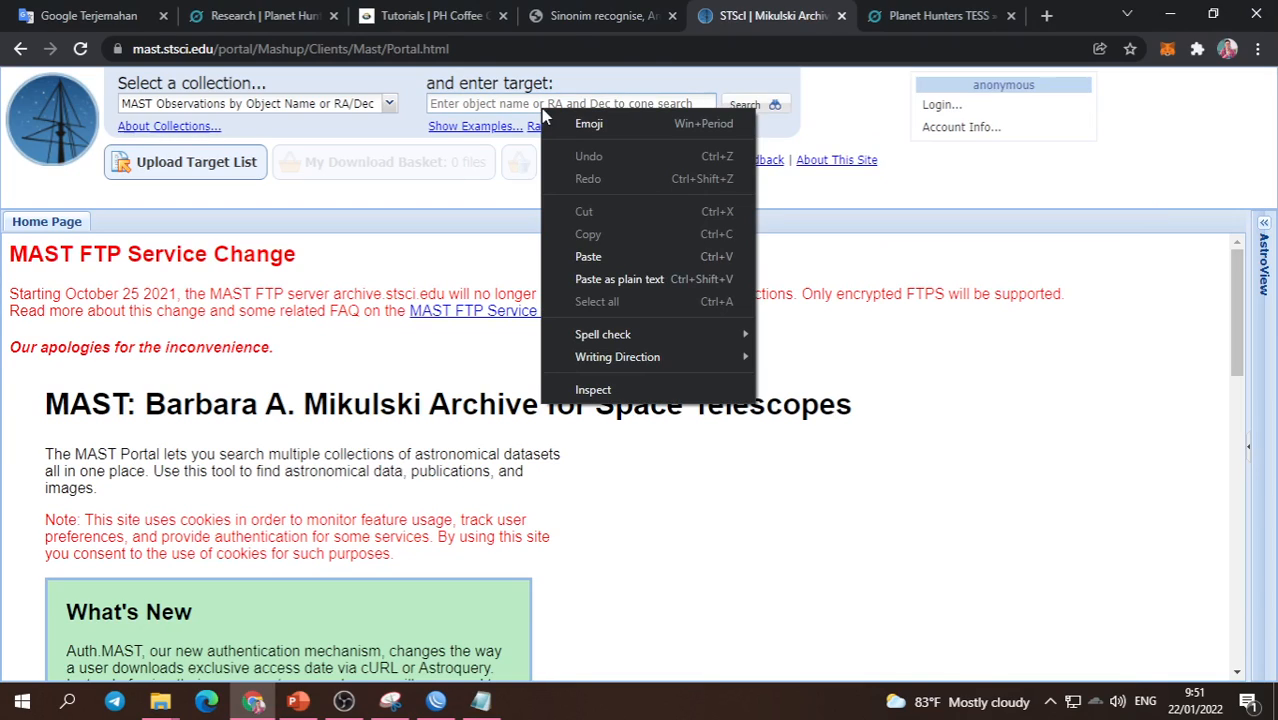
left_click(588, 256)
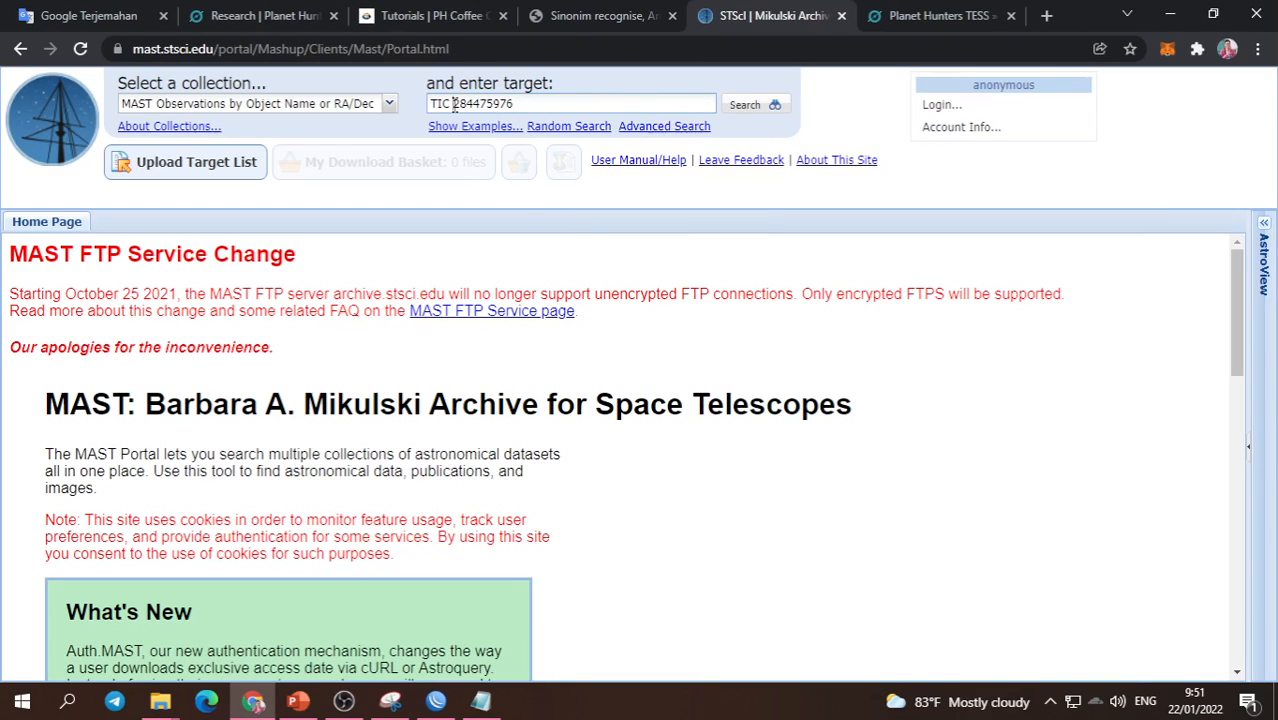
Review the entered target name and look up the meaning of the TIC abbreviation in the Notepad notes.
left_click_drag(544, 103, 420, 110)
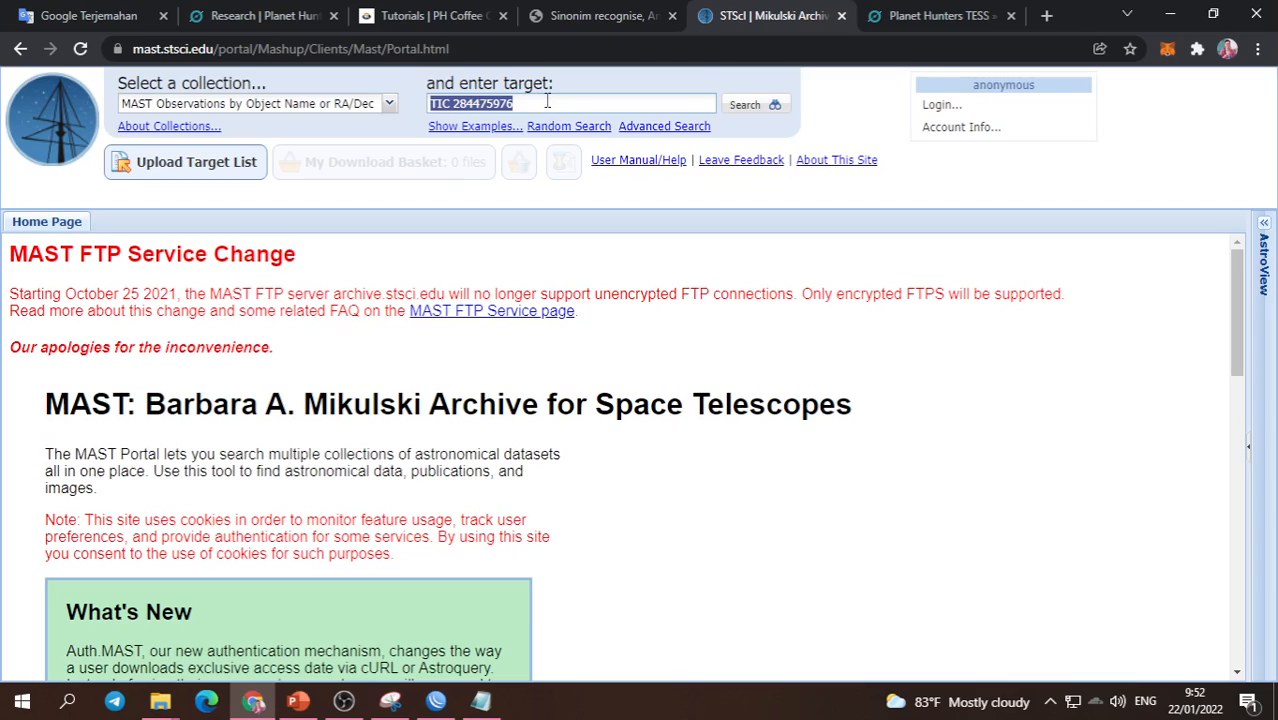
left_click(546, 101)
double_click(443, 104)
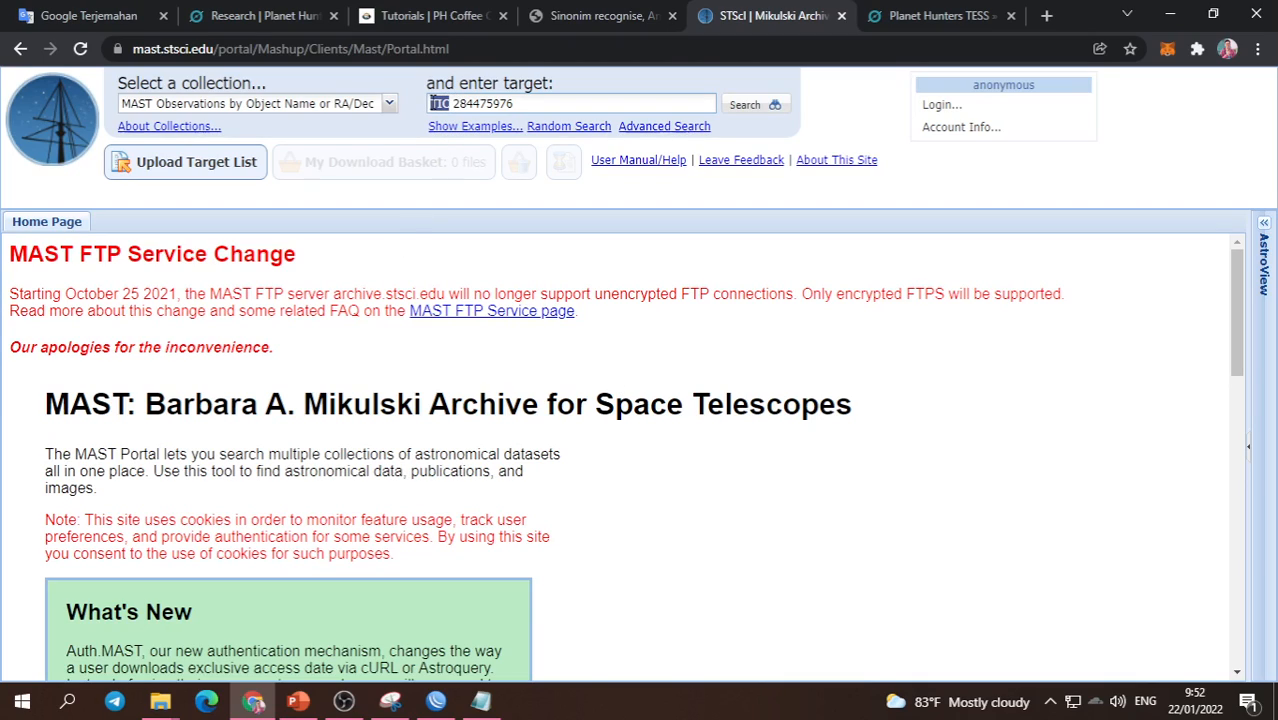
left_click(490, 703)
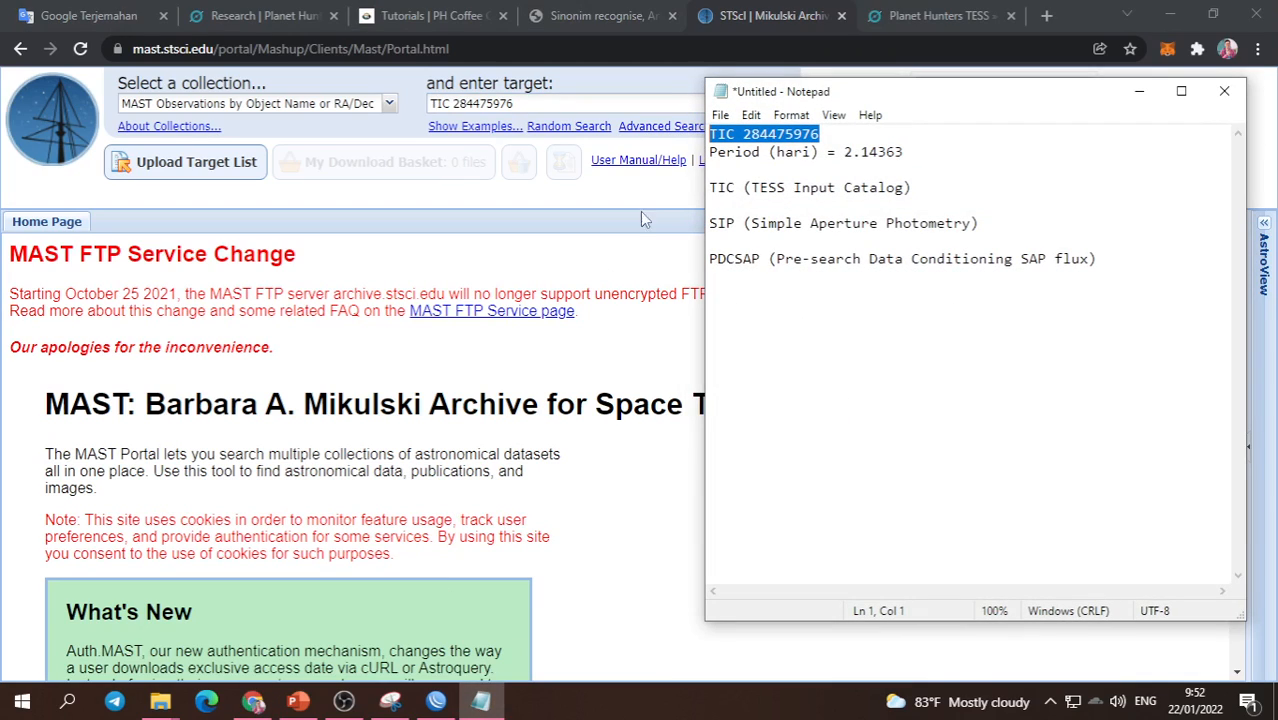
left_click_drag(709, 187, 918, 185)
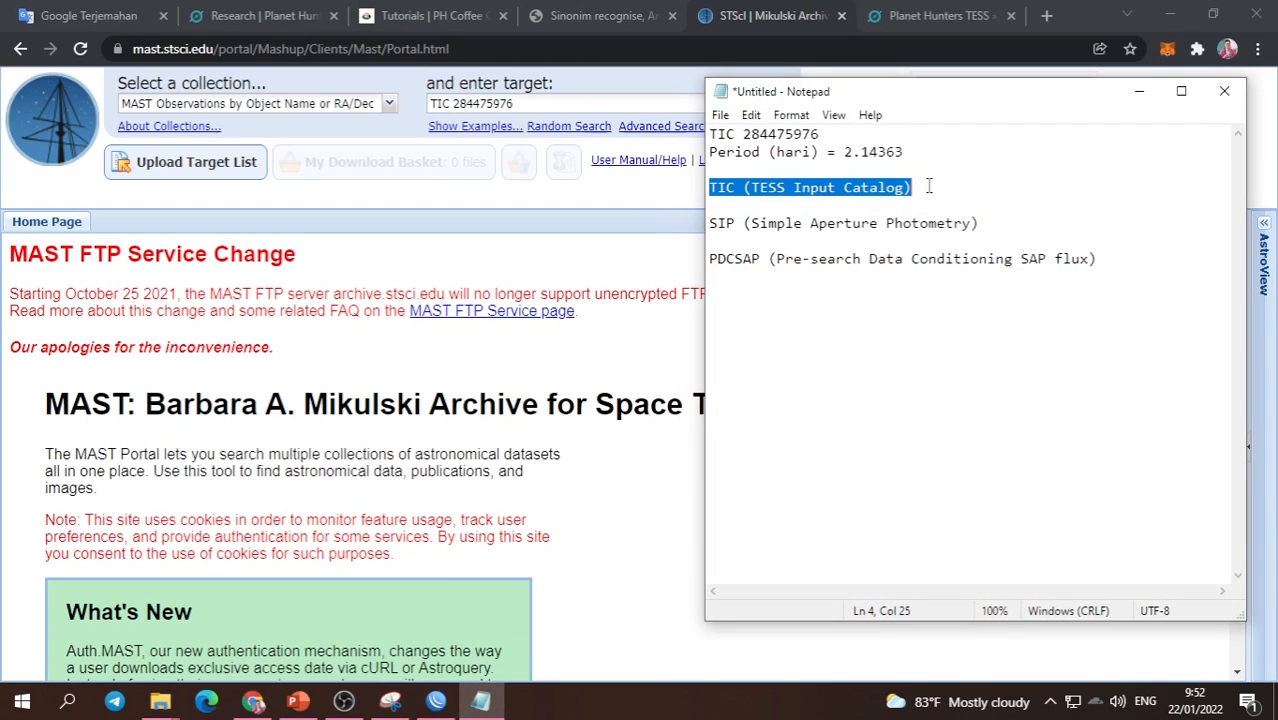
left_click(1136, 96)
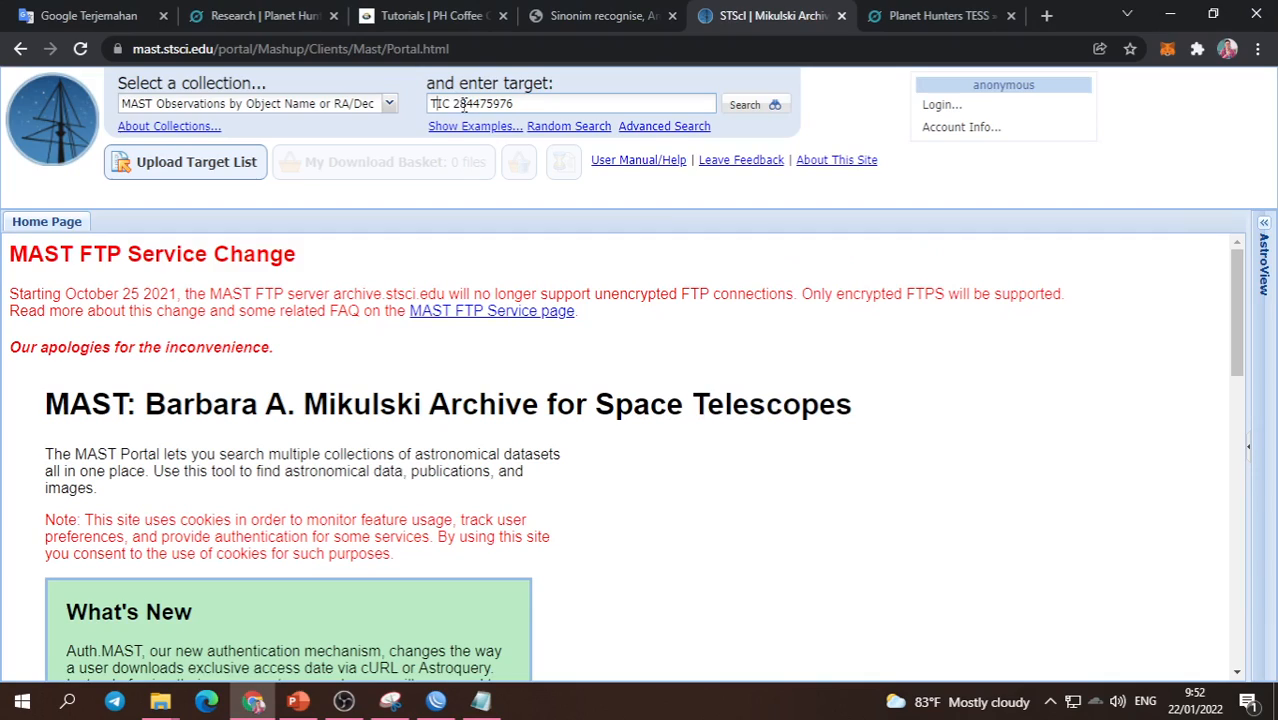
Search the MAST observations for TIC 284475976, dismissing the error dialog and running the search again.
left_click_drag(451, 104, 429, 110)
left_click_drag(452, 104, 516, 104)
left_click(453, 104)
left_click_drag(453, 104, 551, 104)
left_click(504, 104)
left_click(747, 104)
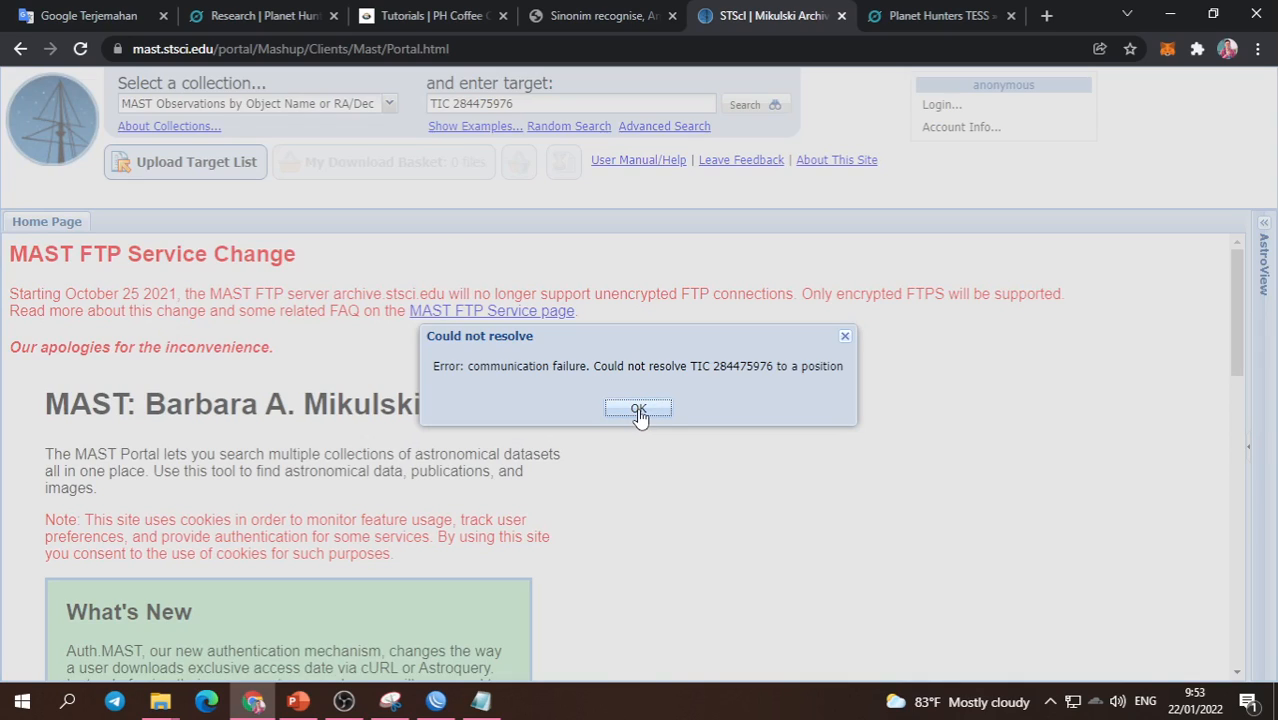
left_click(638, 410)
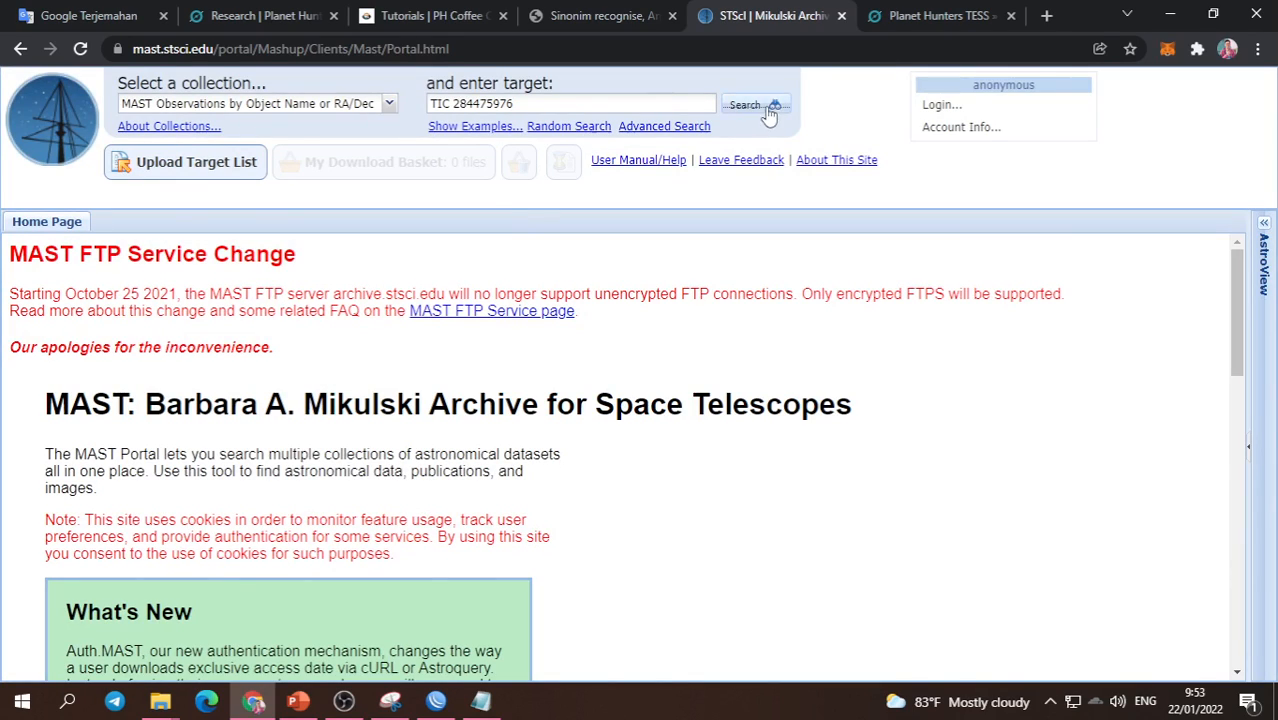
left_click(750, 105)
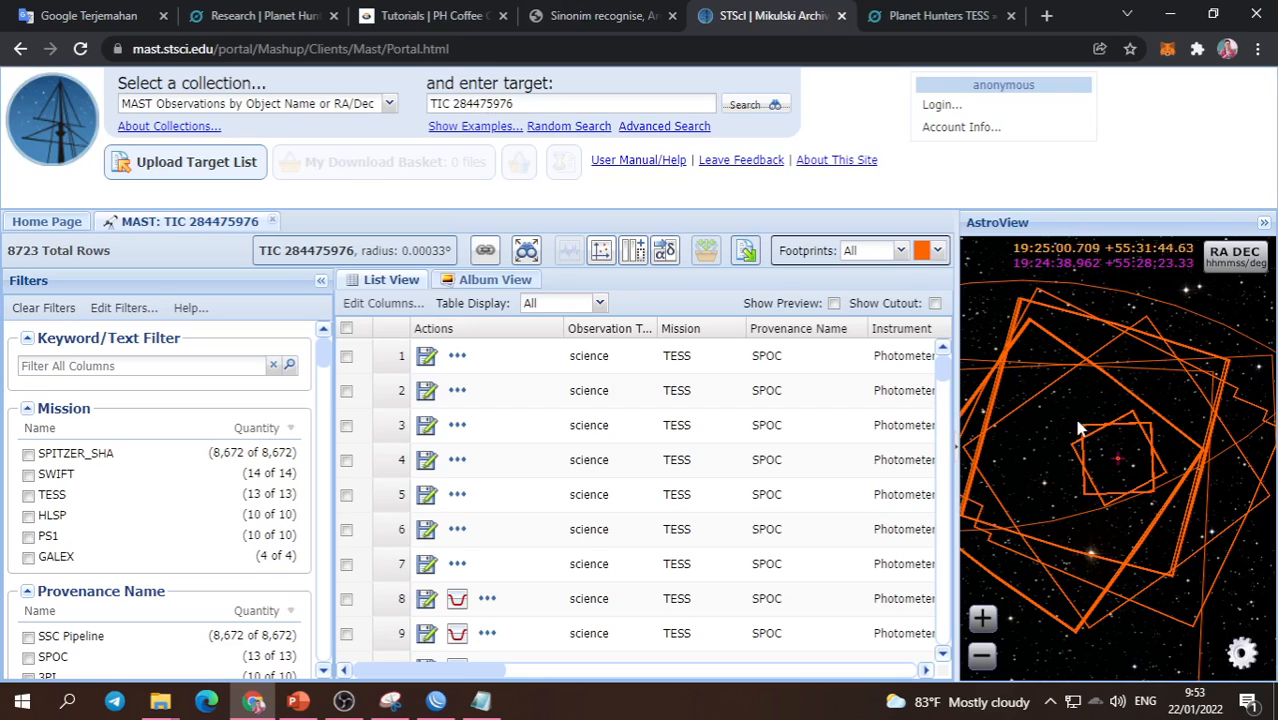
Examine the target star up close in the AstroView sky image and look through the available result filters.
scroll(1110, 460, "up", 2)
scroll(1118, 462, "up", 5)
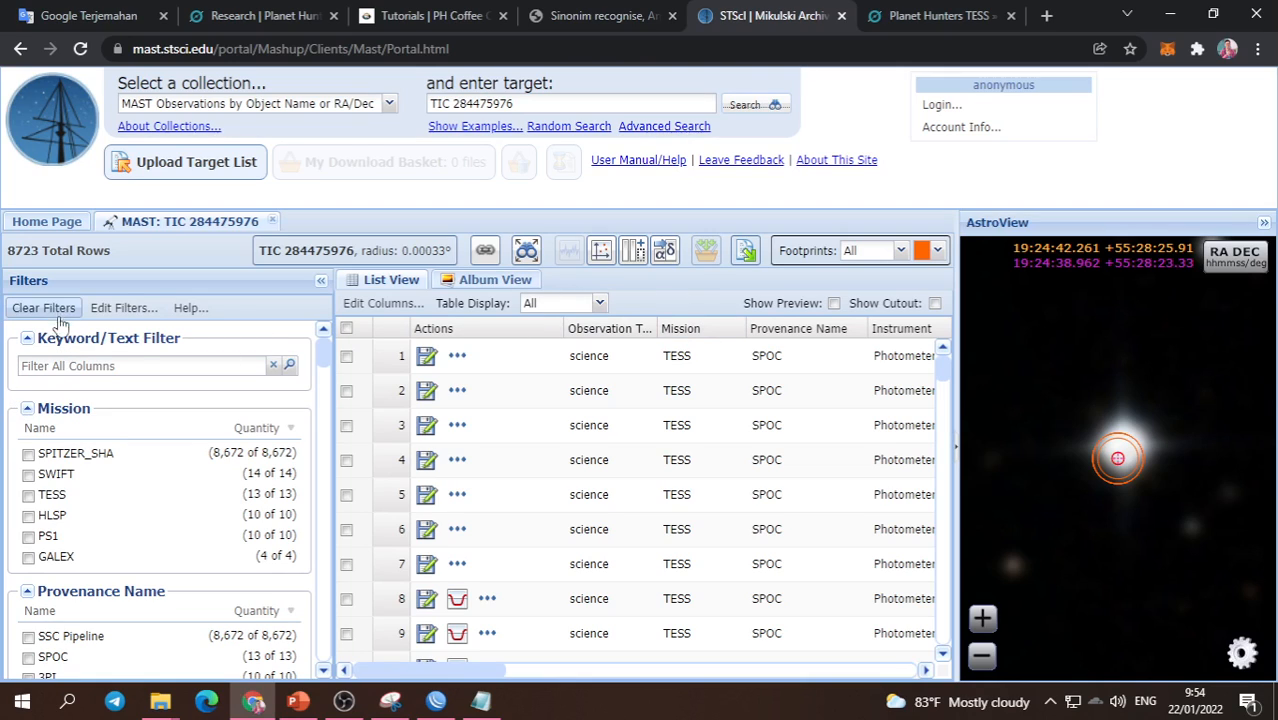
scroll(157, 495, "down", 7)
scroll(157, 508, "up", 8)
scroll(112, 478, "down", 5)
scroll(112, 478, "down", 3)
scroll(110, 472, "up", 2)
scroll(110, 472, "down", 3)
scroll(122, 470, "up", 8)
Examine the mission listed for the first observation and compare it with the TIC prefix of the search target.
mouse_move(688, 338)
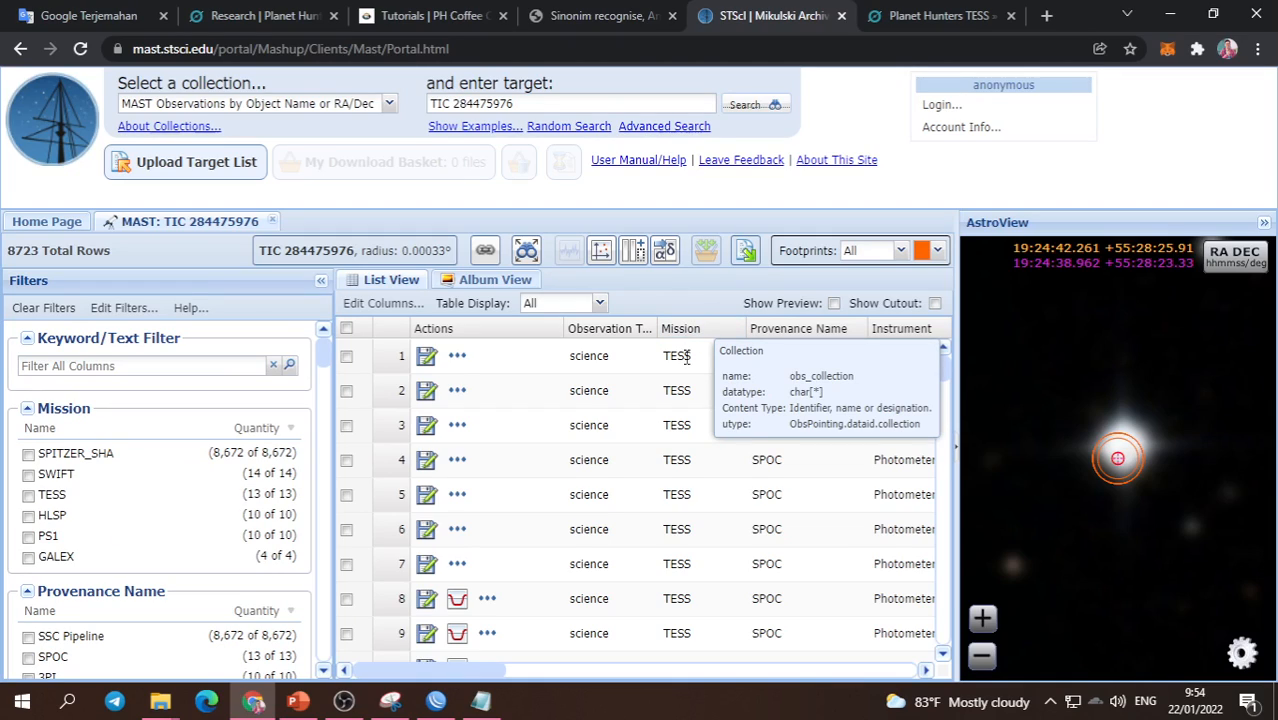
left_click(667, 357)
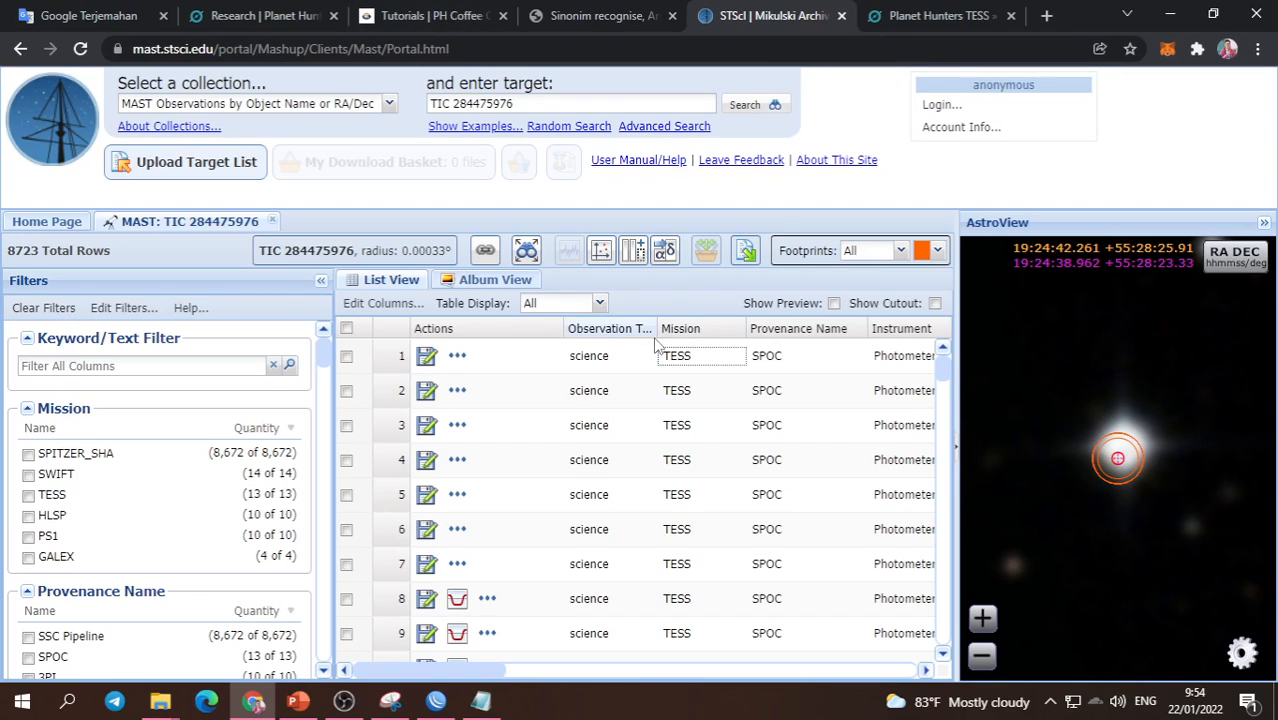
left_click_drag(664, 358, 697, 366)
left_click(685, 360)
double_click(688, 358)
triple_click(437, 104)
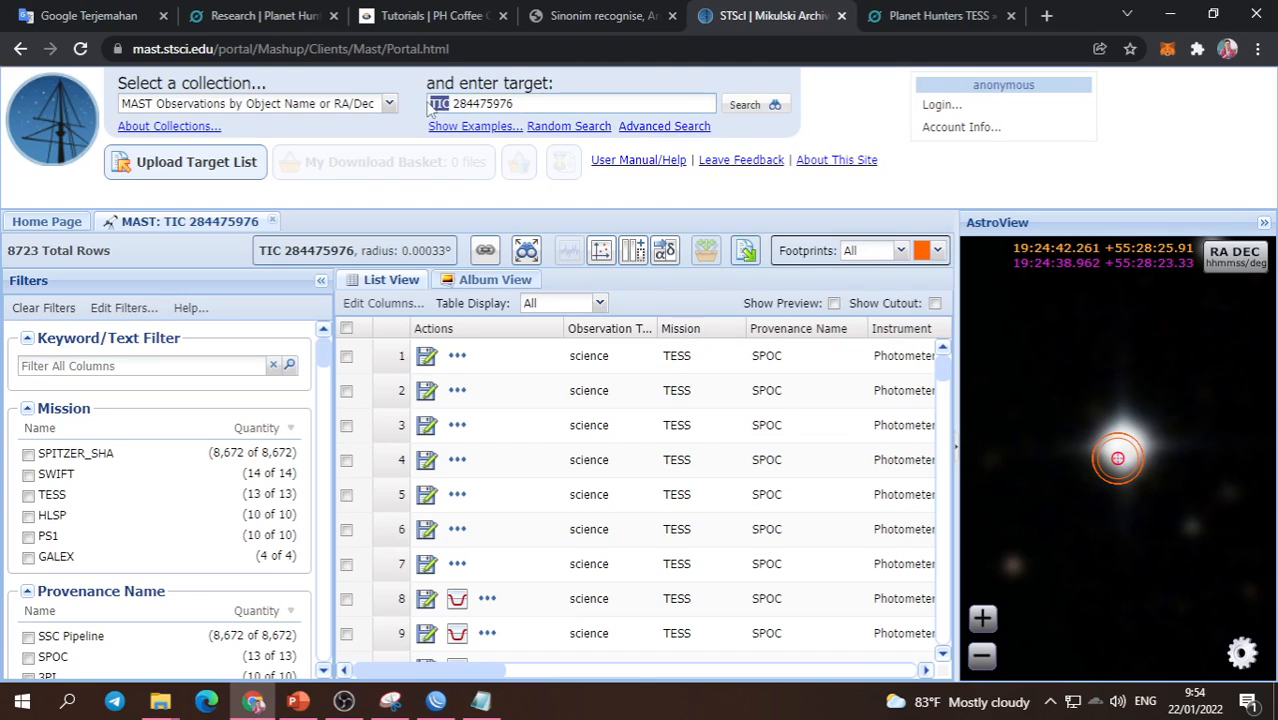
left_click(432, 104)
double_click(675, 358)
left_click(704, 366)
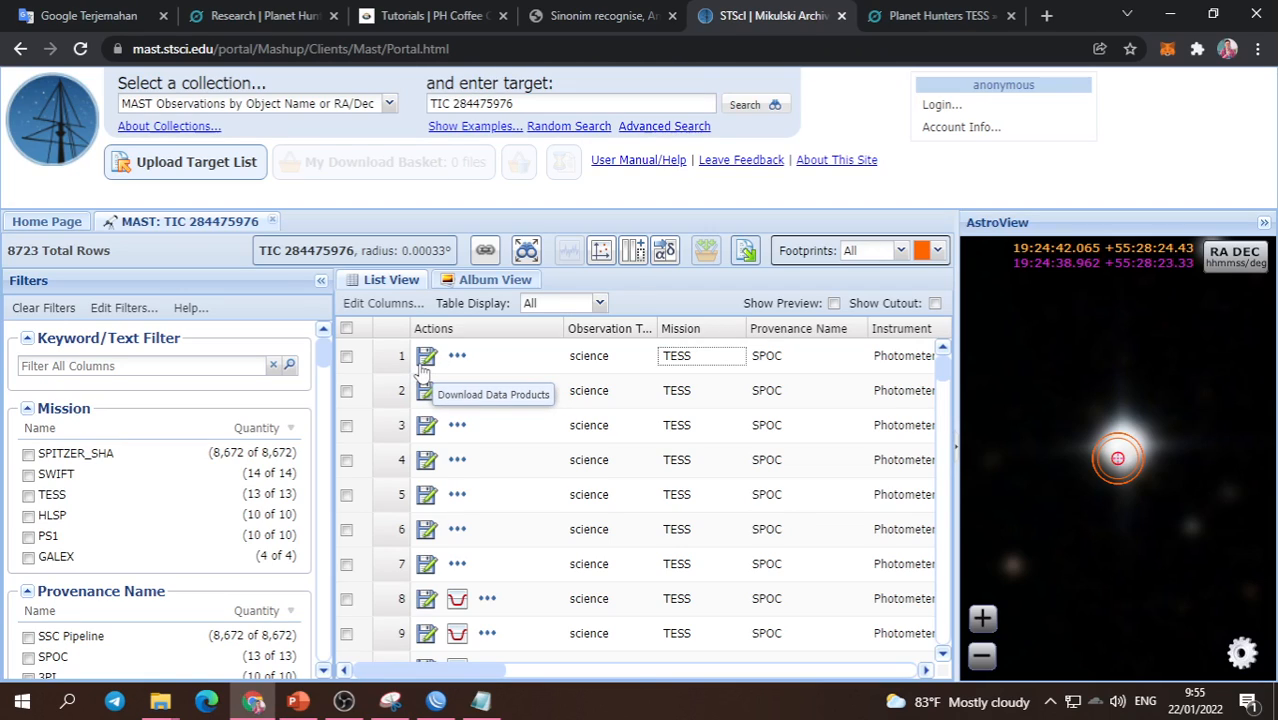
Open the Timeseries Viewer for the TESS observation in row 10 of the results and adjust the window's position slightly.
scroll(606, 386, "down", 1)
scroll(760, 388, "down", 1)
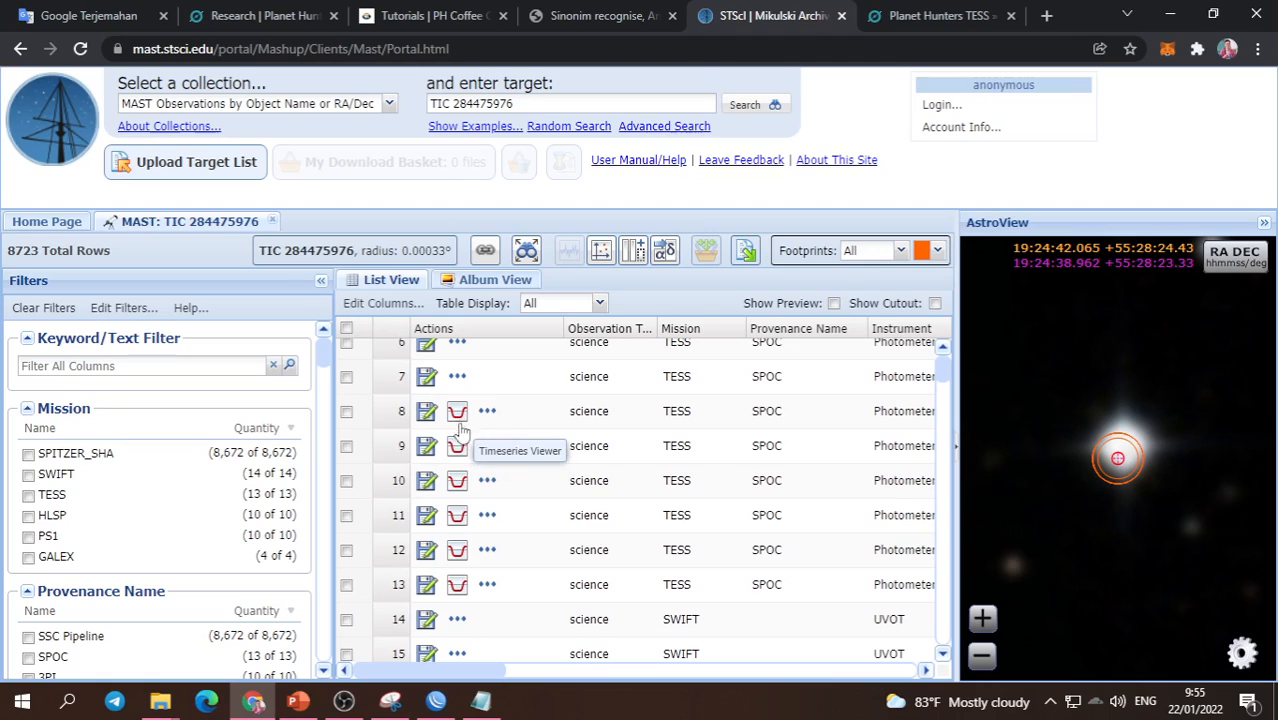
left_click(457, 480)
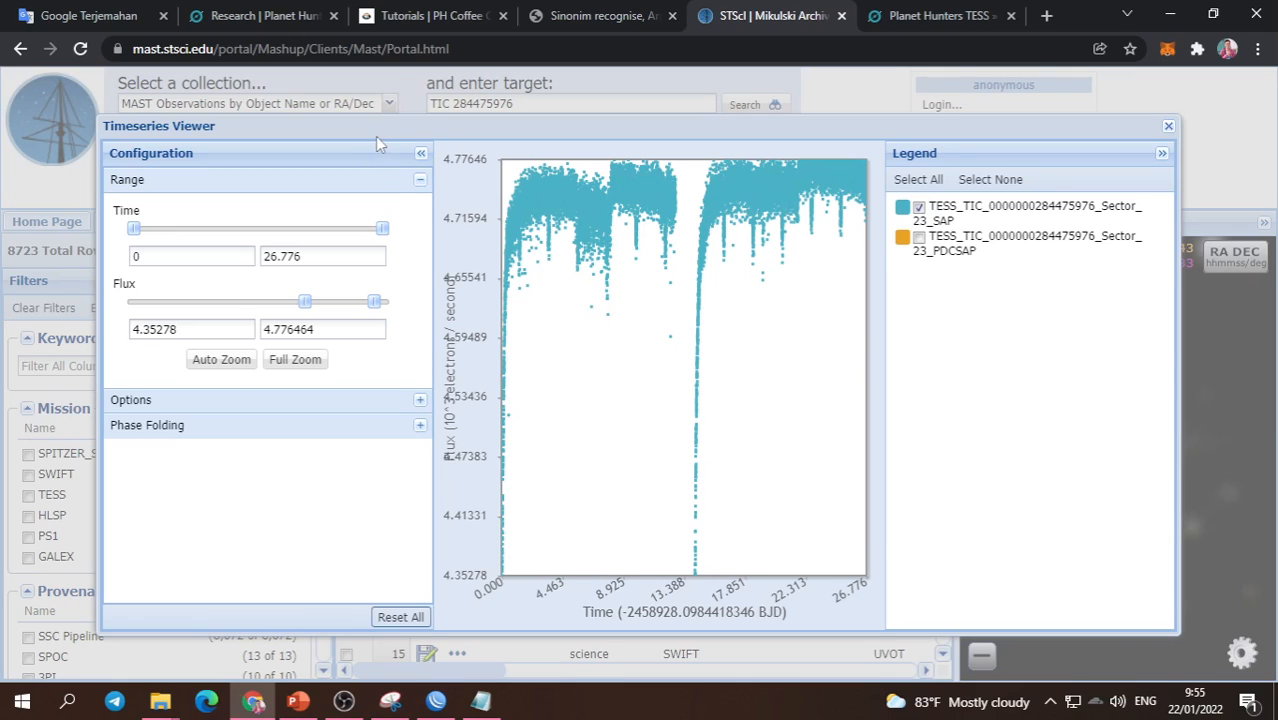
left_click_drag(417, 131, 419, 126)
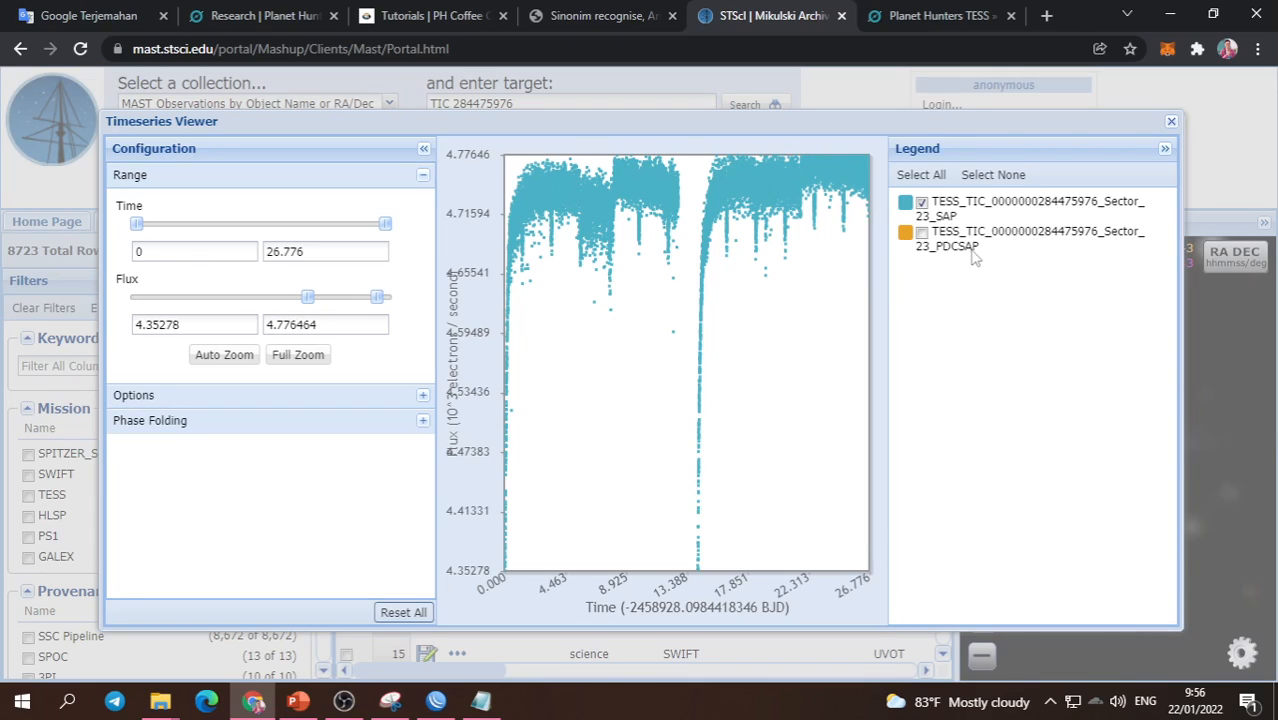
Look up the meaning of the PDCSAP abbreviation in the Notepad notes and return to the Timeseries Viewer.
left_click(481, 701)
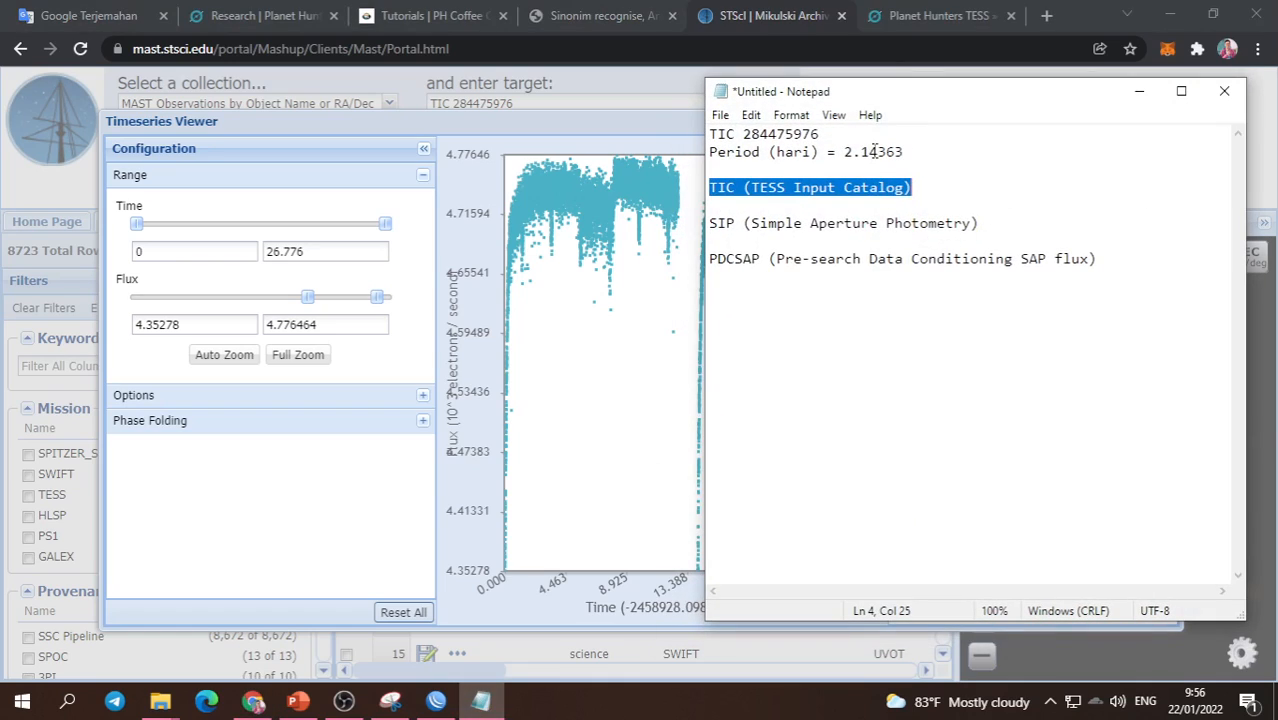
left_click_drag(773, 258, 1088, 262)
left_click(1139, 91)
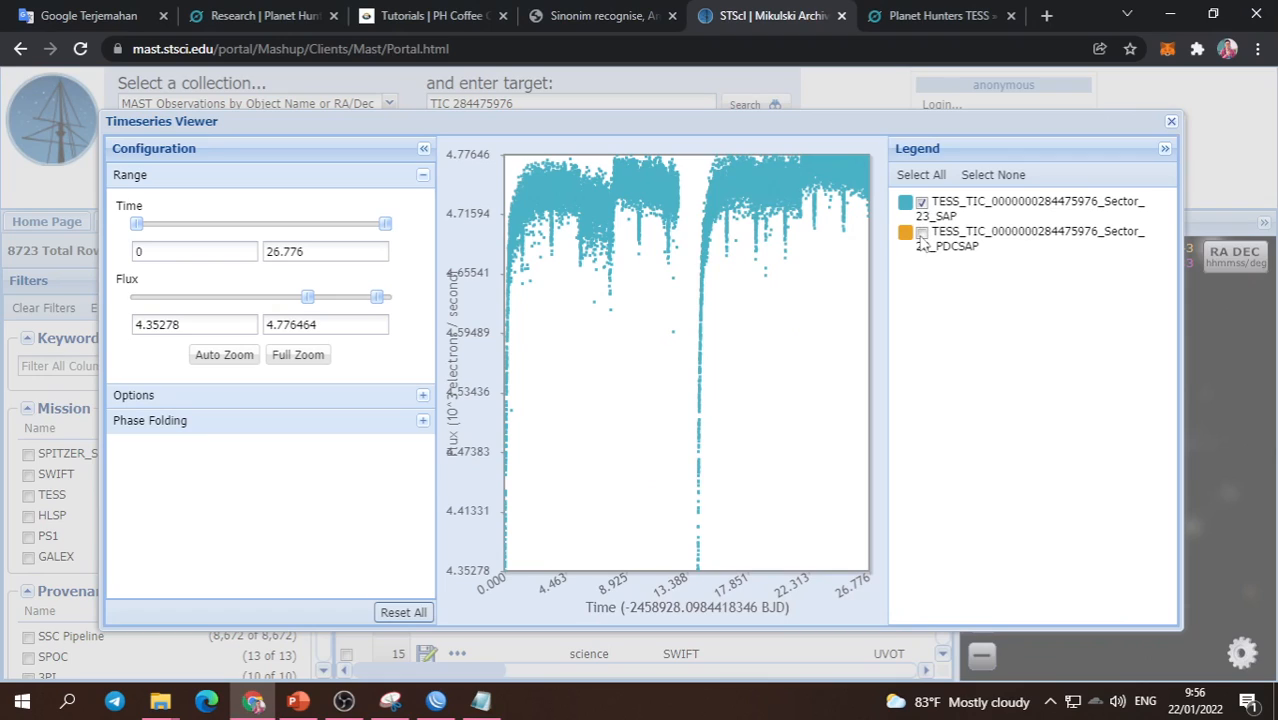
Add the Sector 23 PDCSAP series to the plot at full zoom, then hide the SAP series and restore full zoom.
left_click(921, 234)
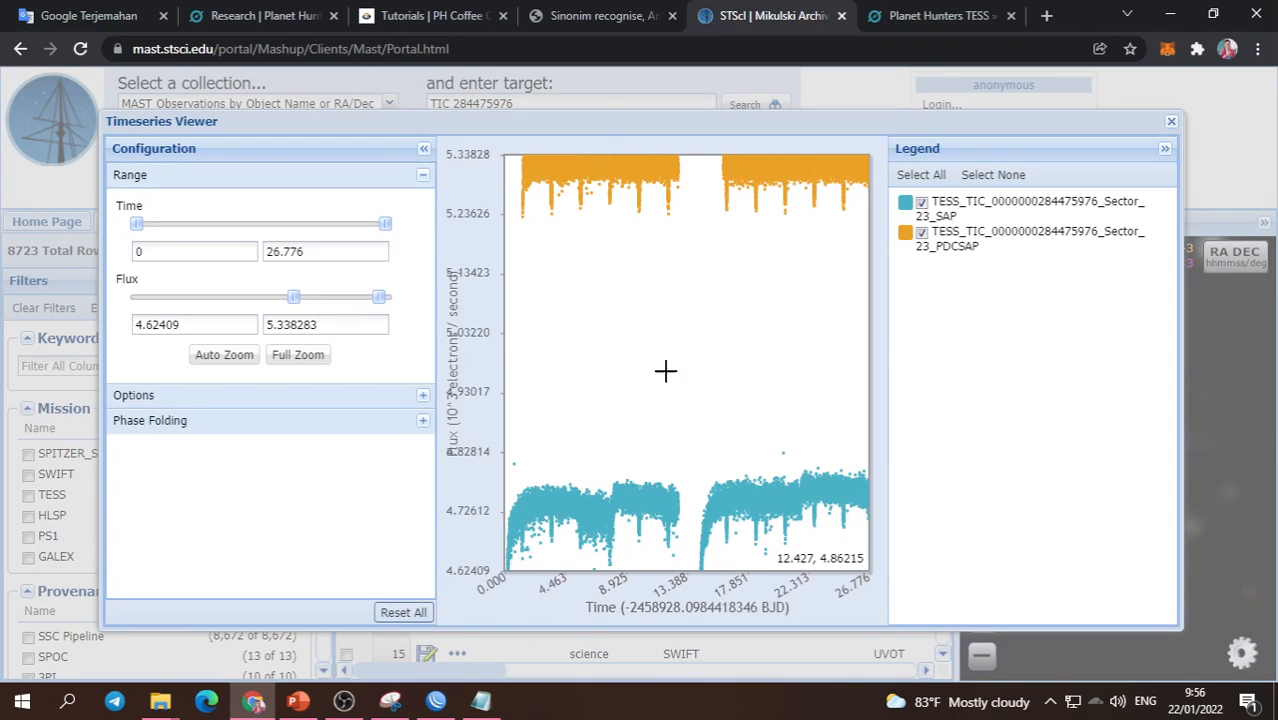
left_click(283, 362)
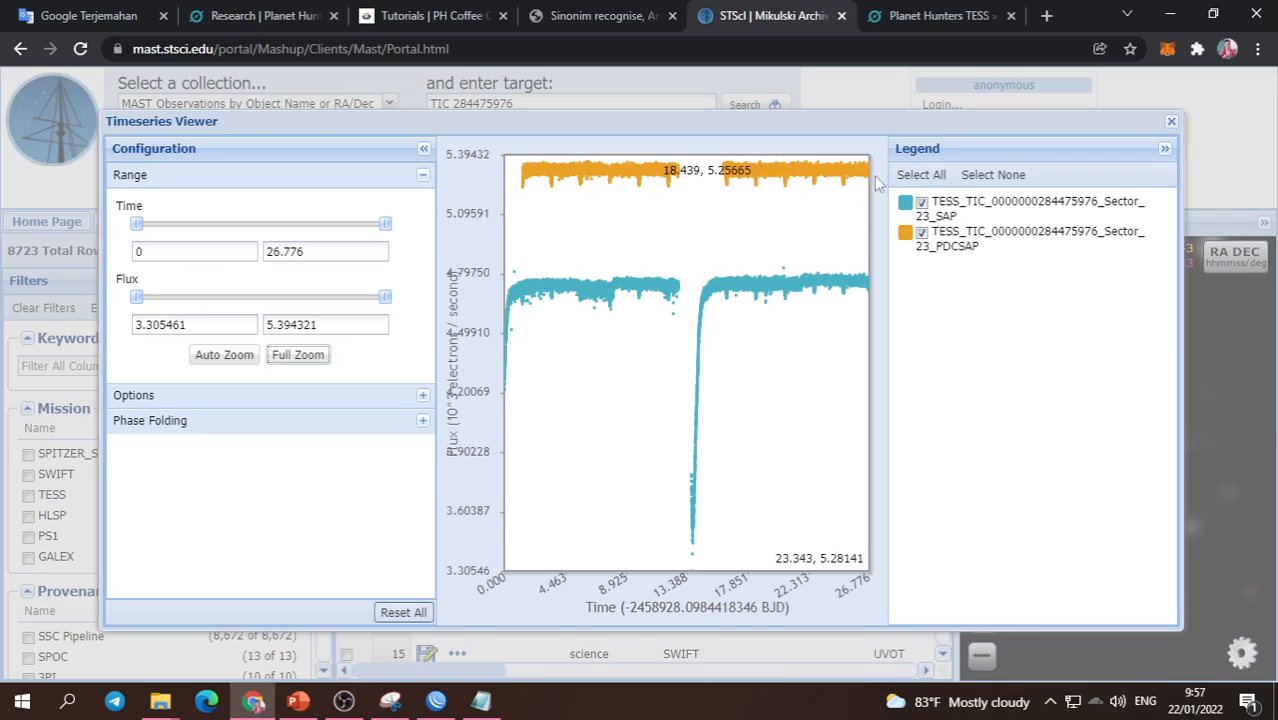
left_click(921, 204)
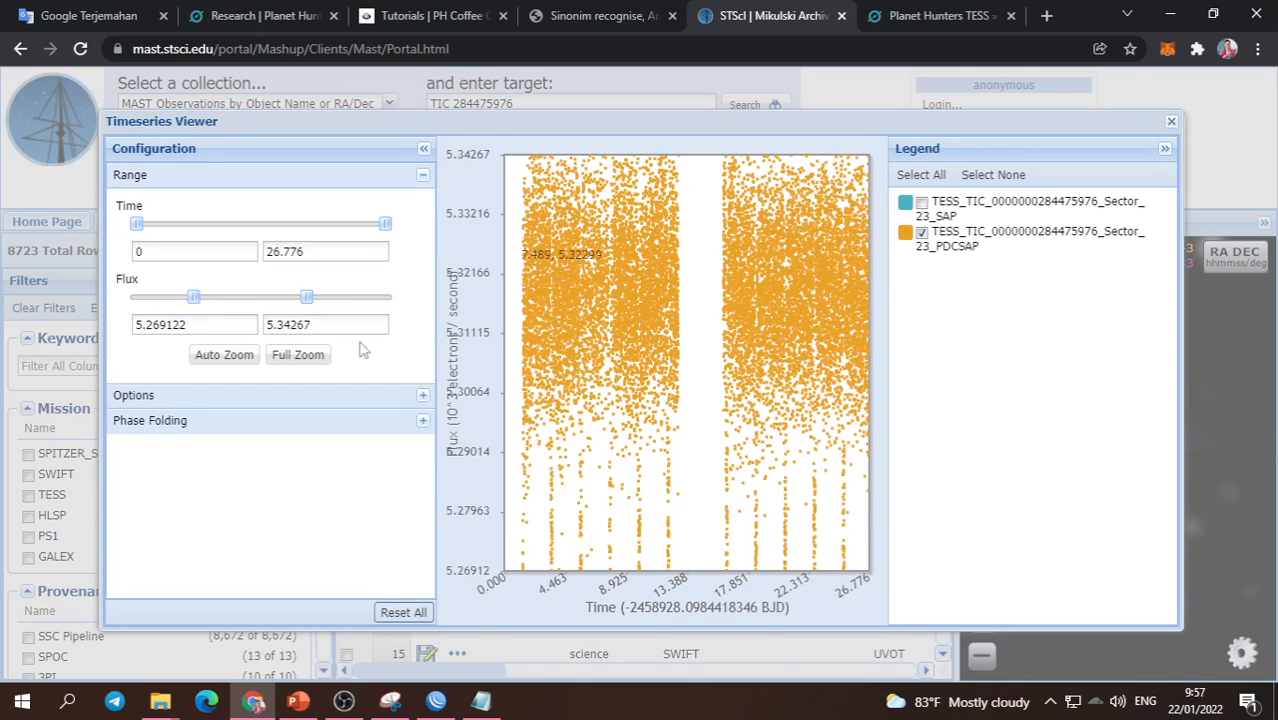
left_click(293, 359)
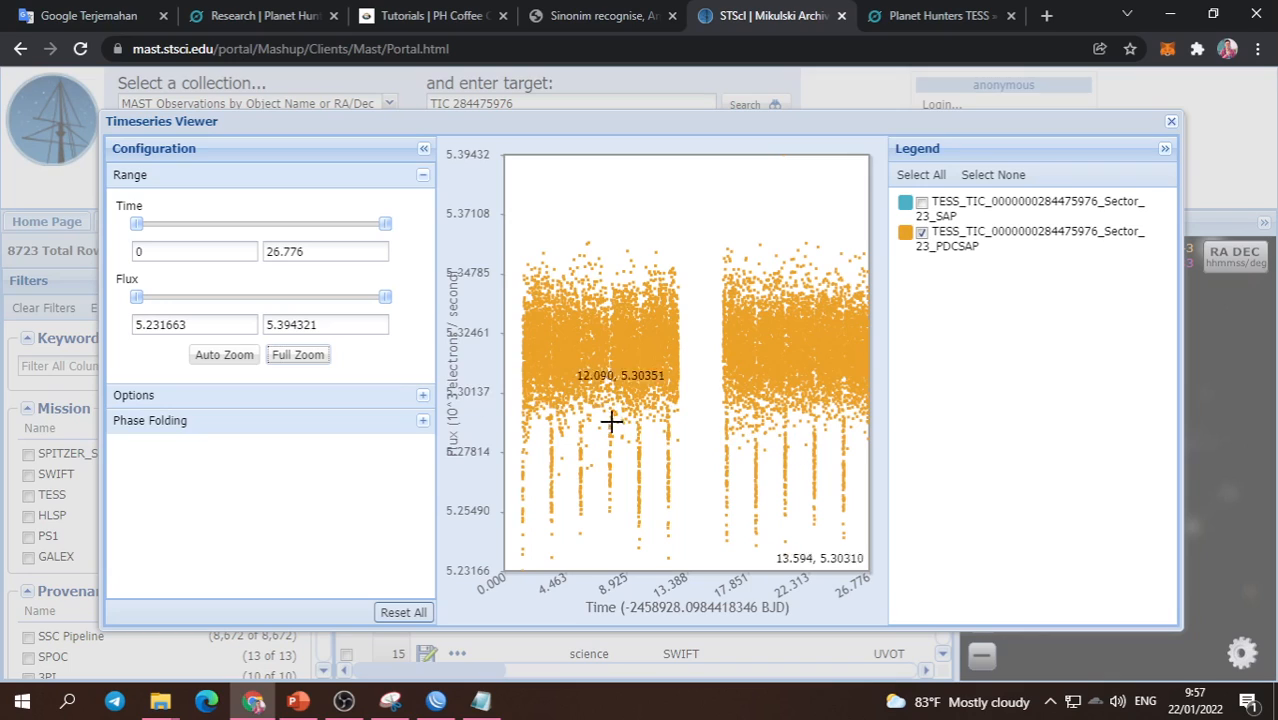
Plot only the Sector 23 SAP series at full zoom for comparison.
left_click(922, 204)
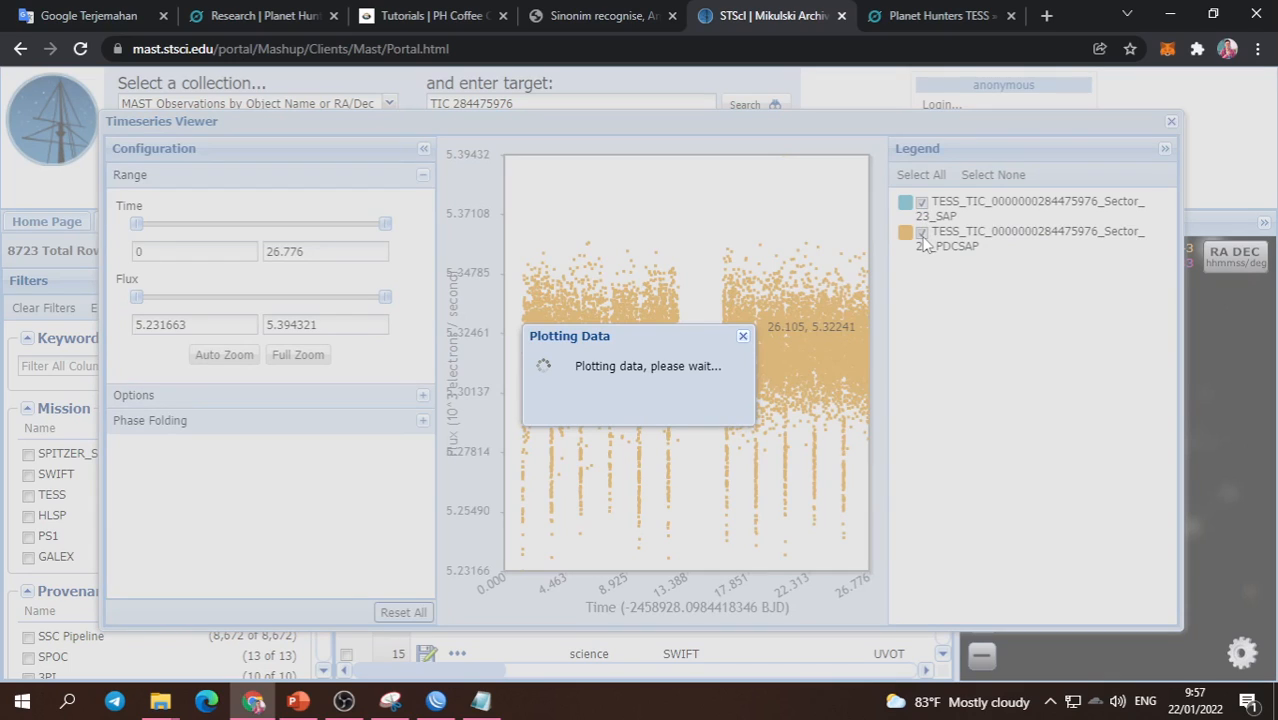
left_click(922, 234)
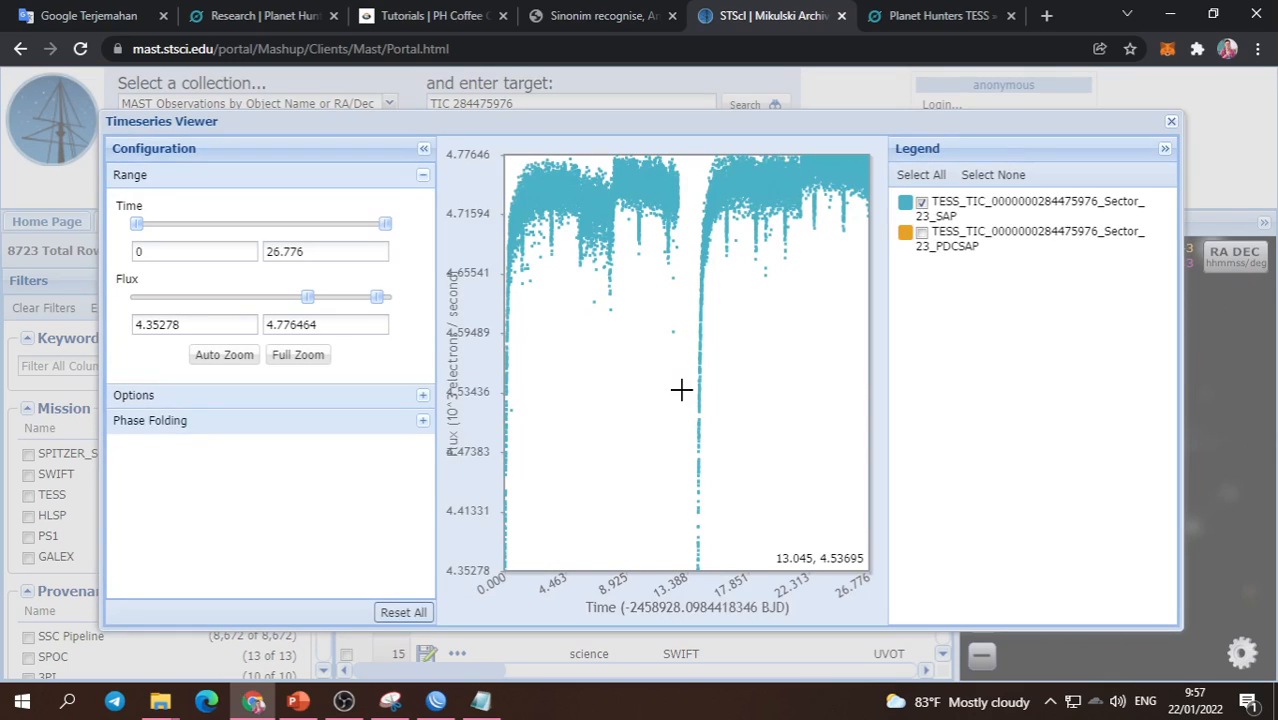
left_click(300, 355)
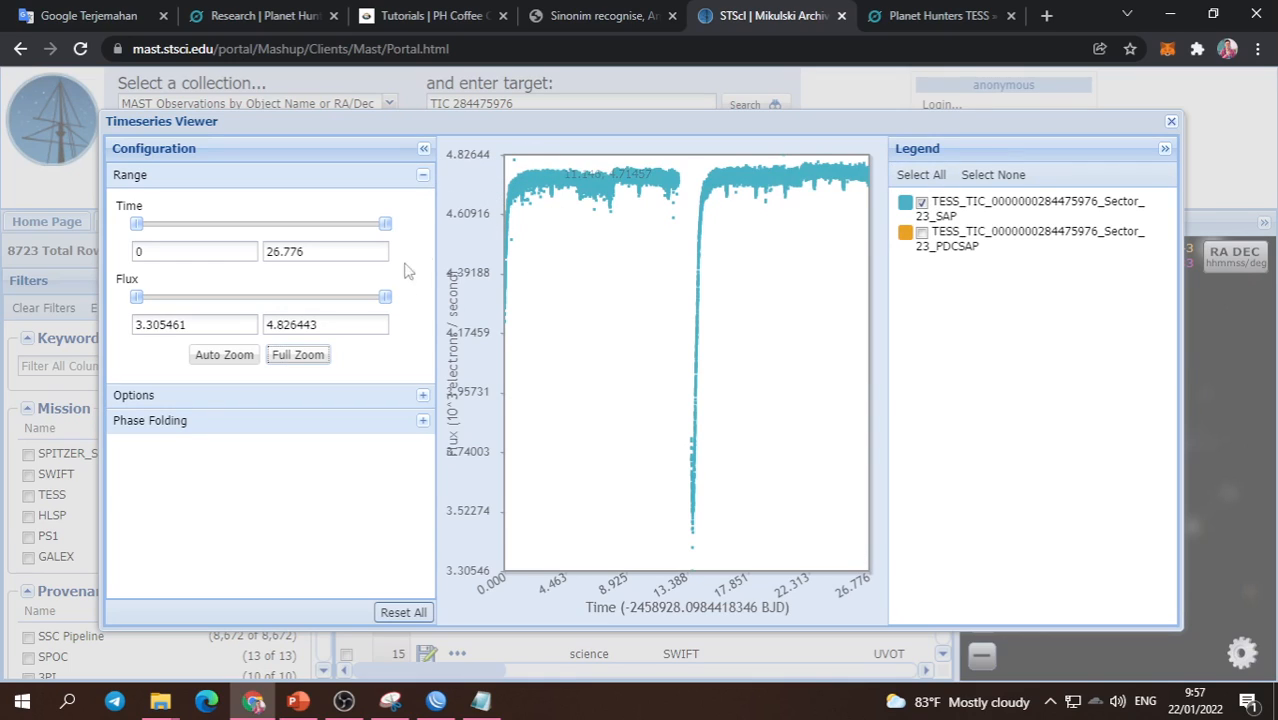
Switch the plot back to only the Sector 23 PDCSAP series and show it at full zoom.
left_click(921, 233)
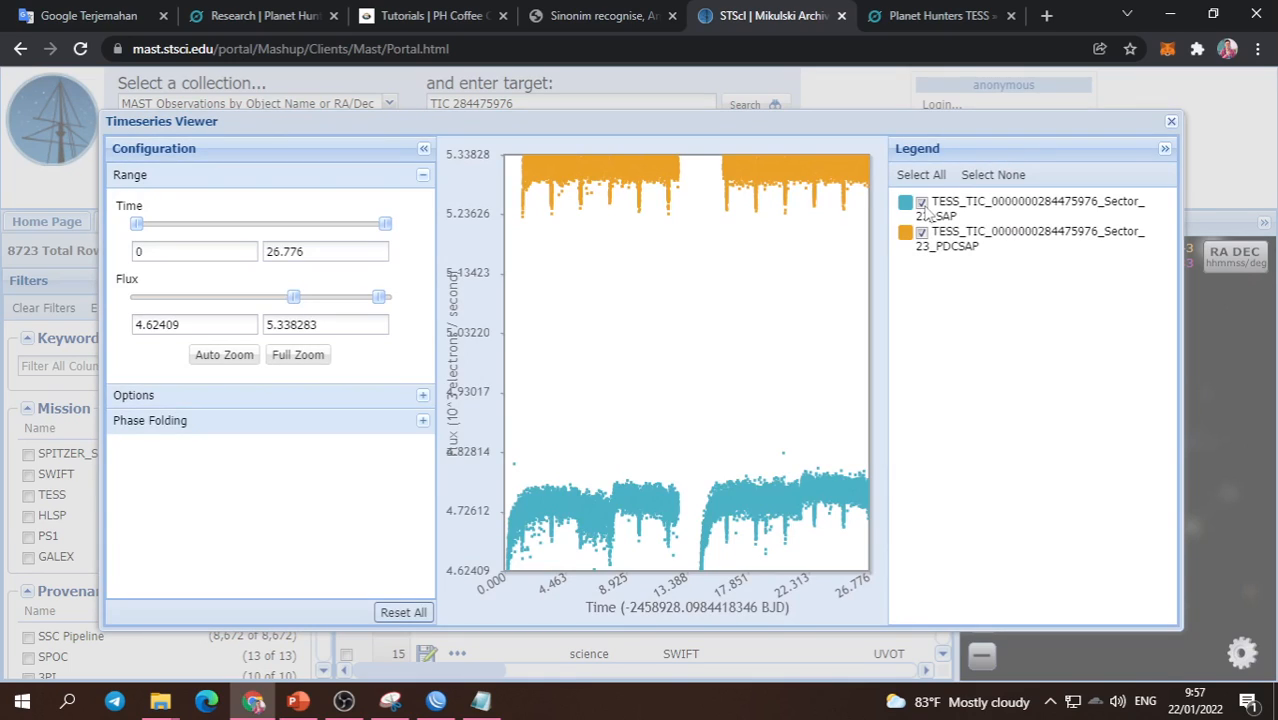
left_click(922, 203)
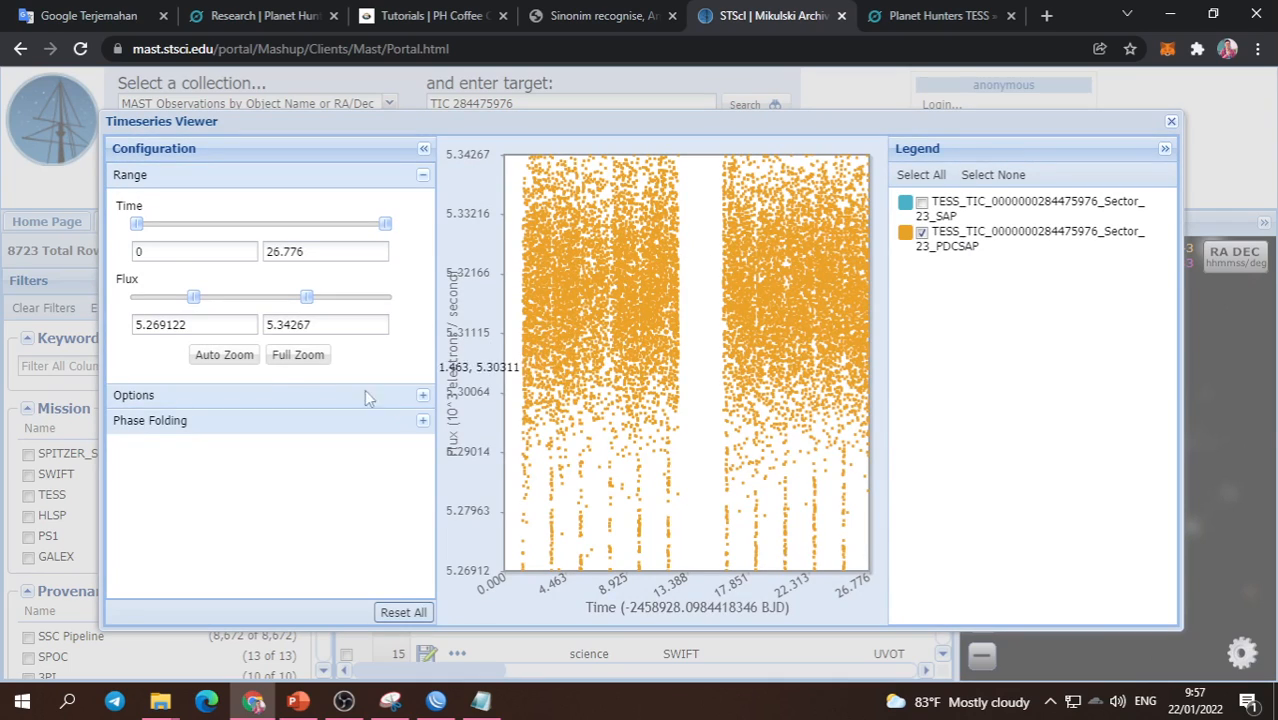
left_click(298, 355)
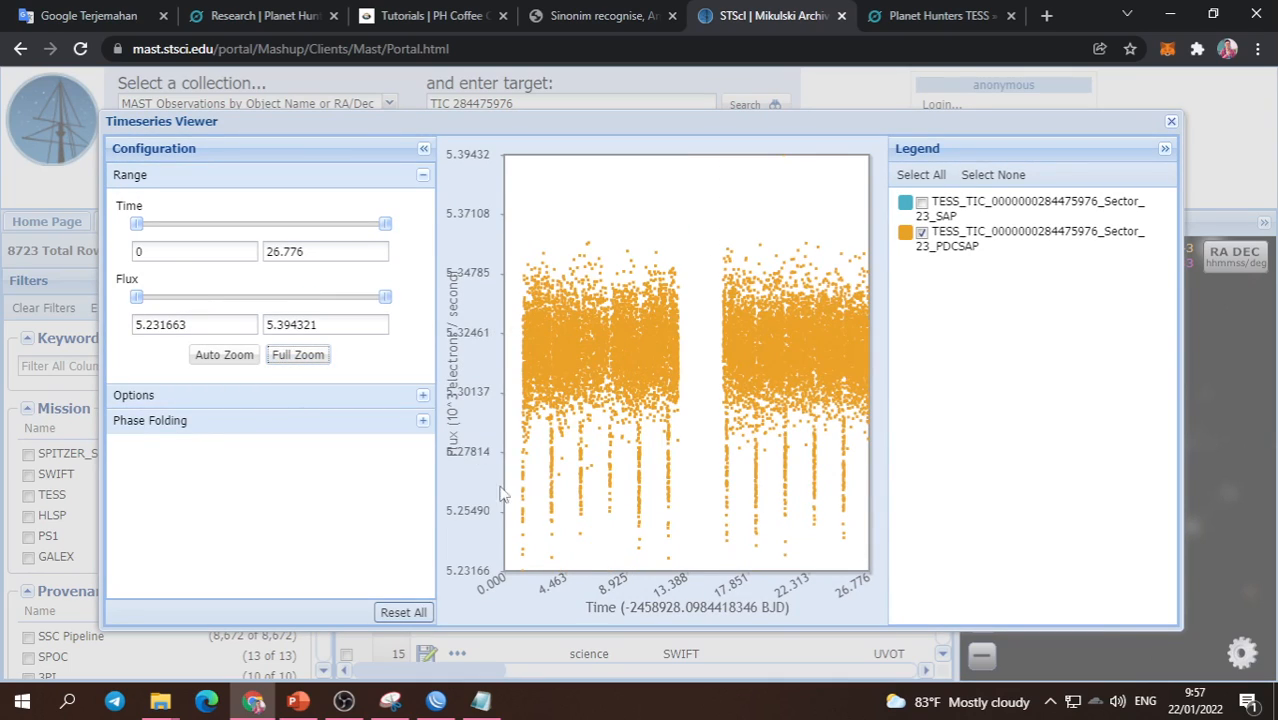
Smooth the PDCSAP light curve, trying a smooth factor of 15, resetting it to 1, and settling on 18.
left_click(218, 395)
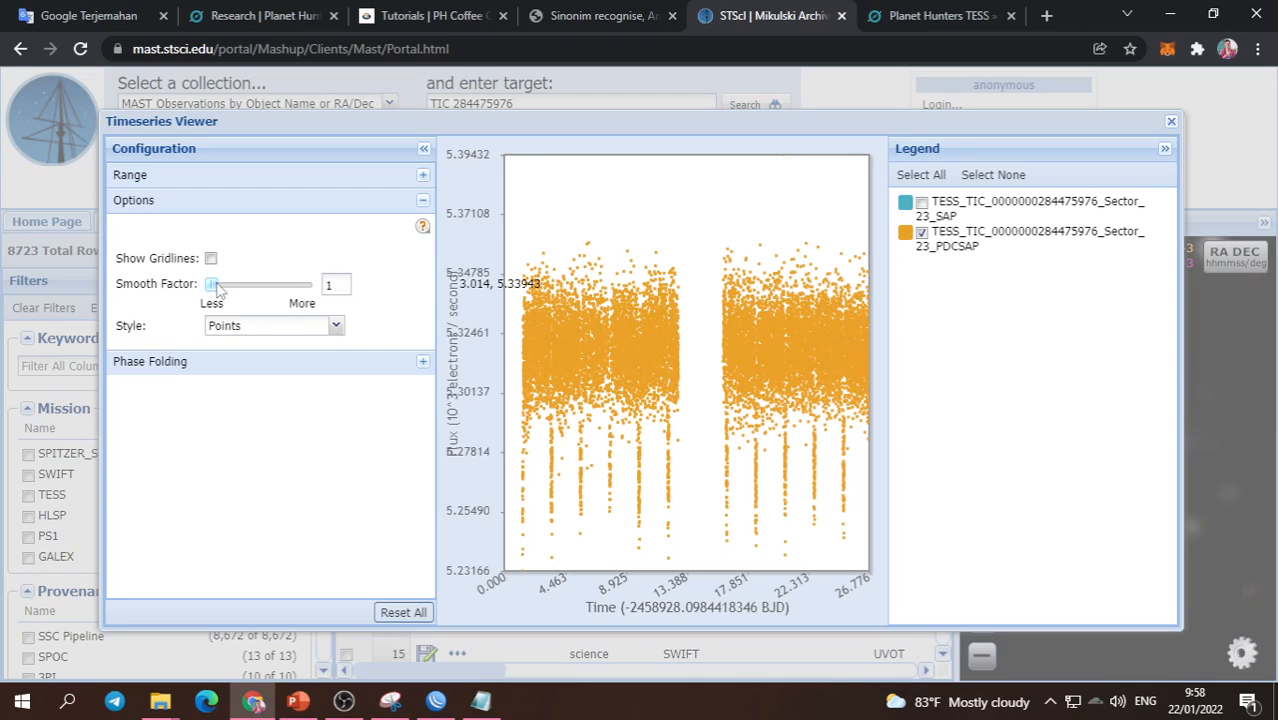
left_click_drag(214, 289, 240, 290)
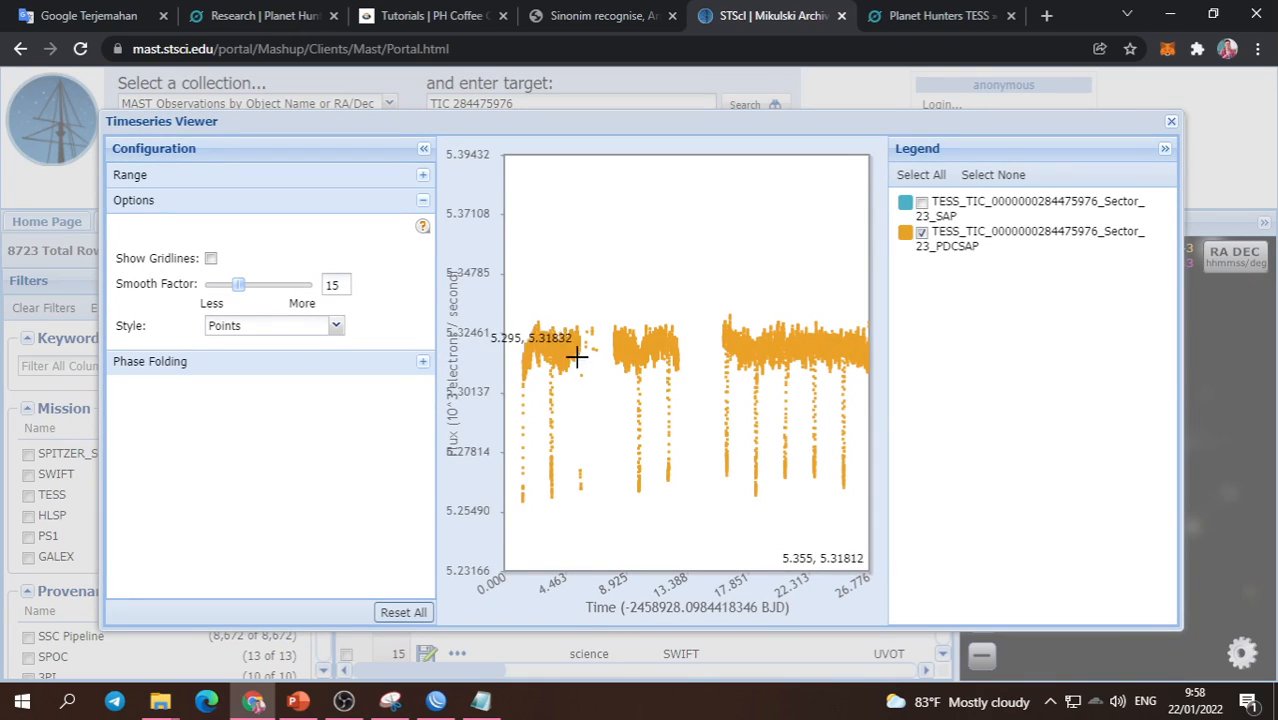
left_click(205, 285)
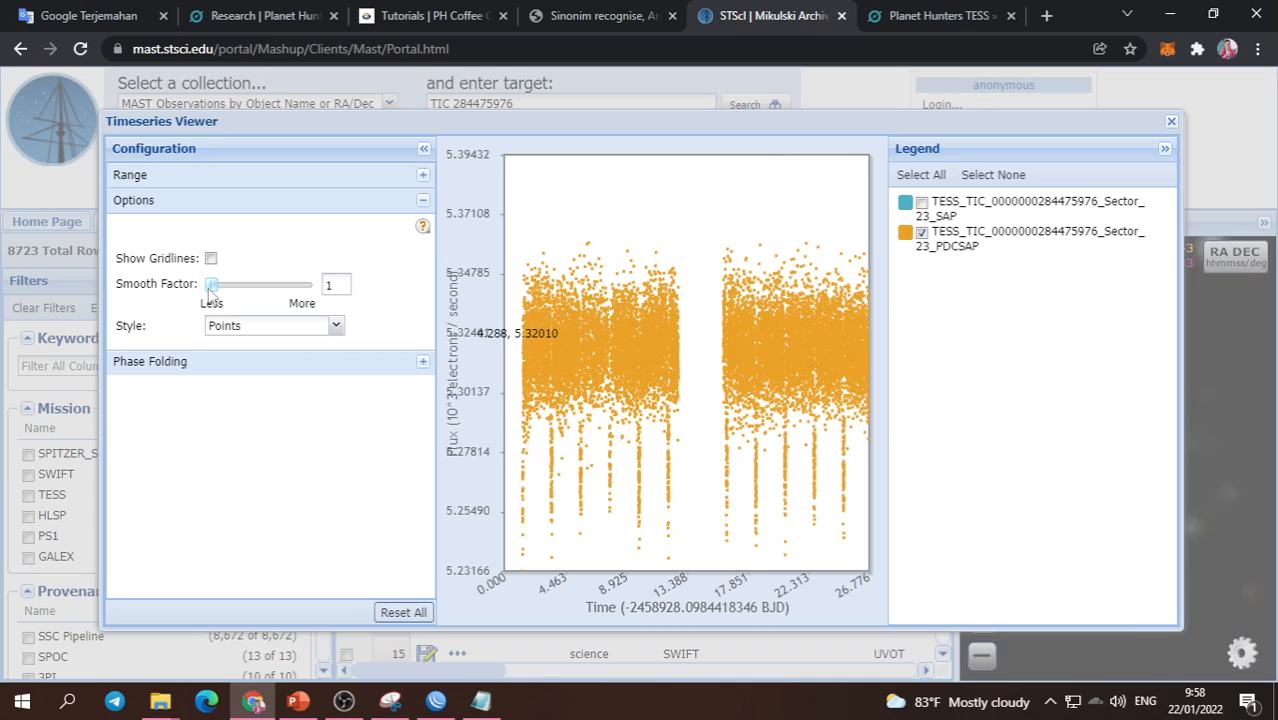
left_click_drag(211, 290, 246, 295)
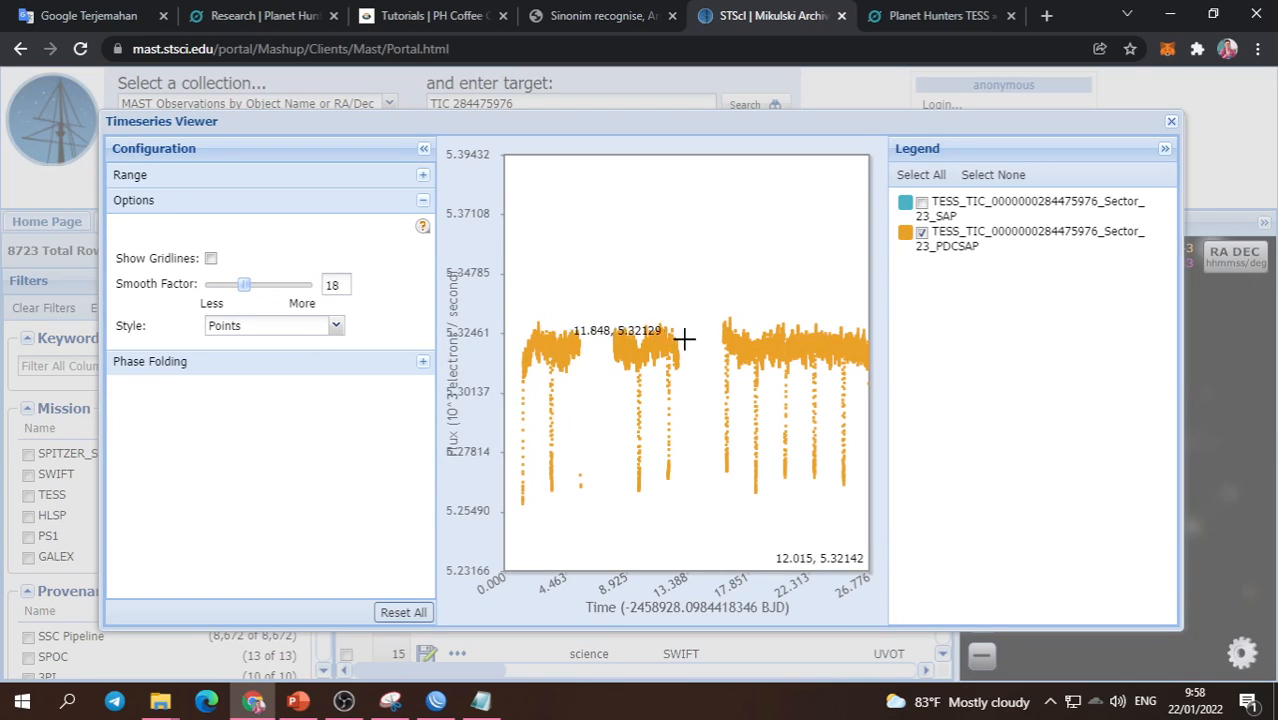
Preview the light curve in the Line style, then return the plot style to Points.
left_click(336, 330)
left_click(264, 356)
left_click(335, 328)
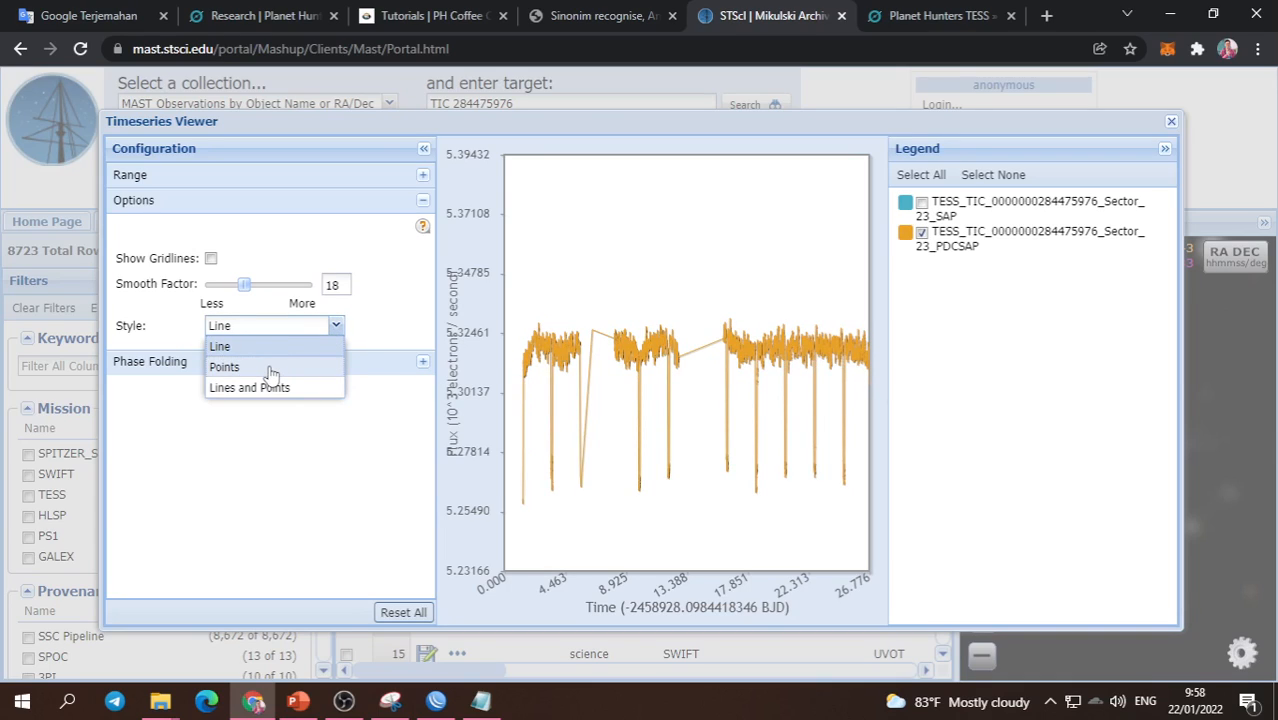
left_click(270, 368)
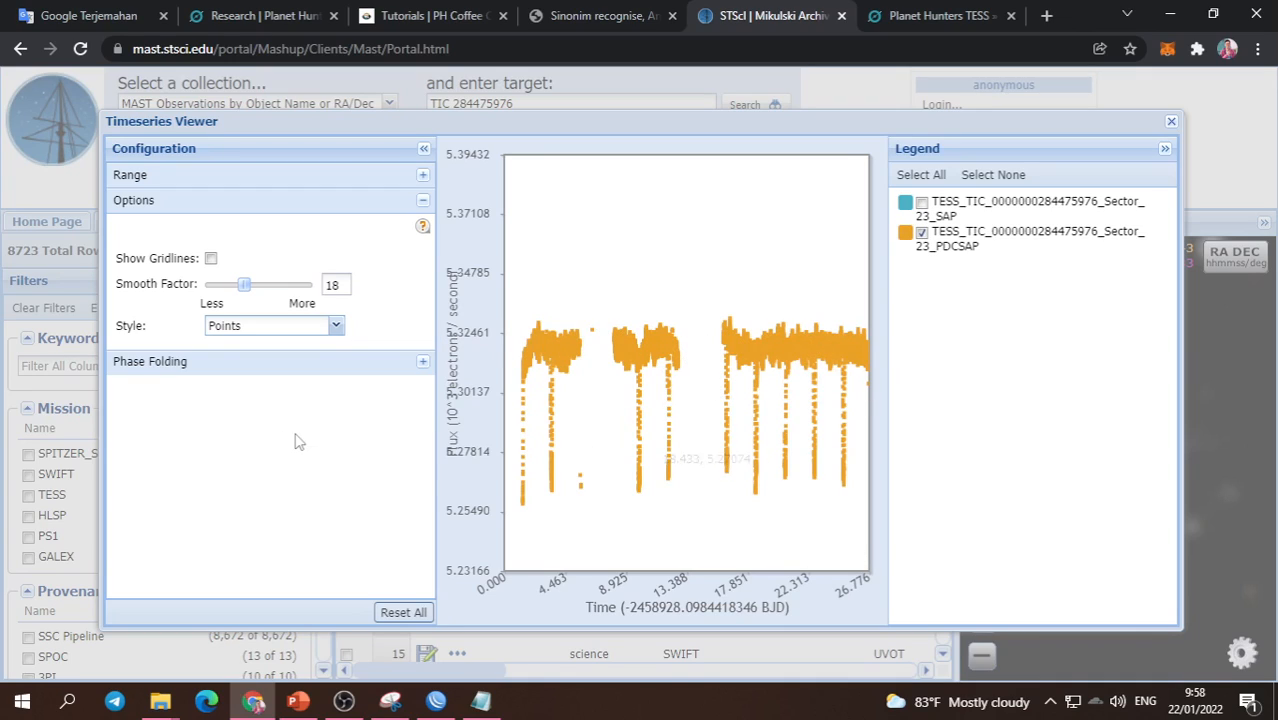
Copy the period 2.14363 from the Notepad notes and paste it as the phase folding period in days.
left_click(232, 366)
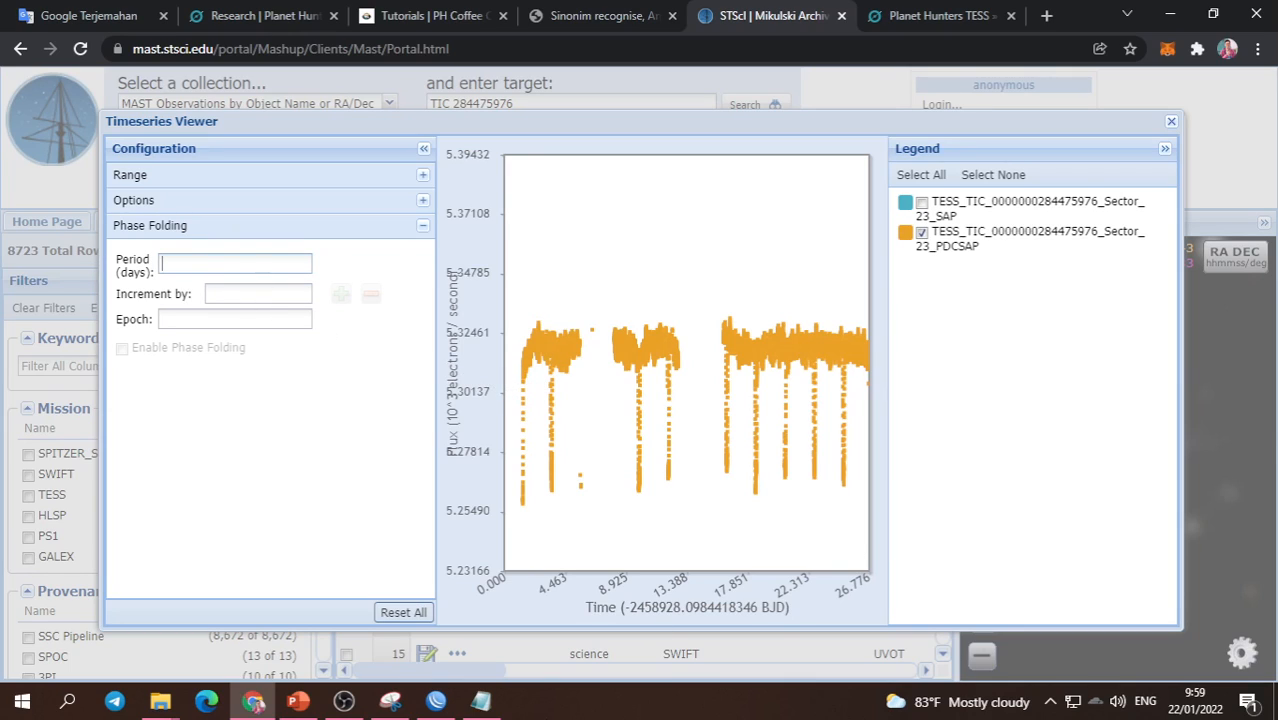
left_click(481, 701)
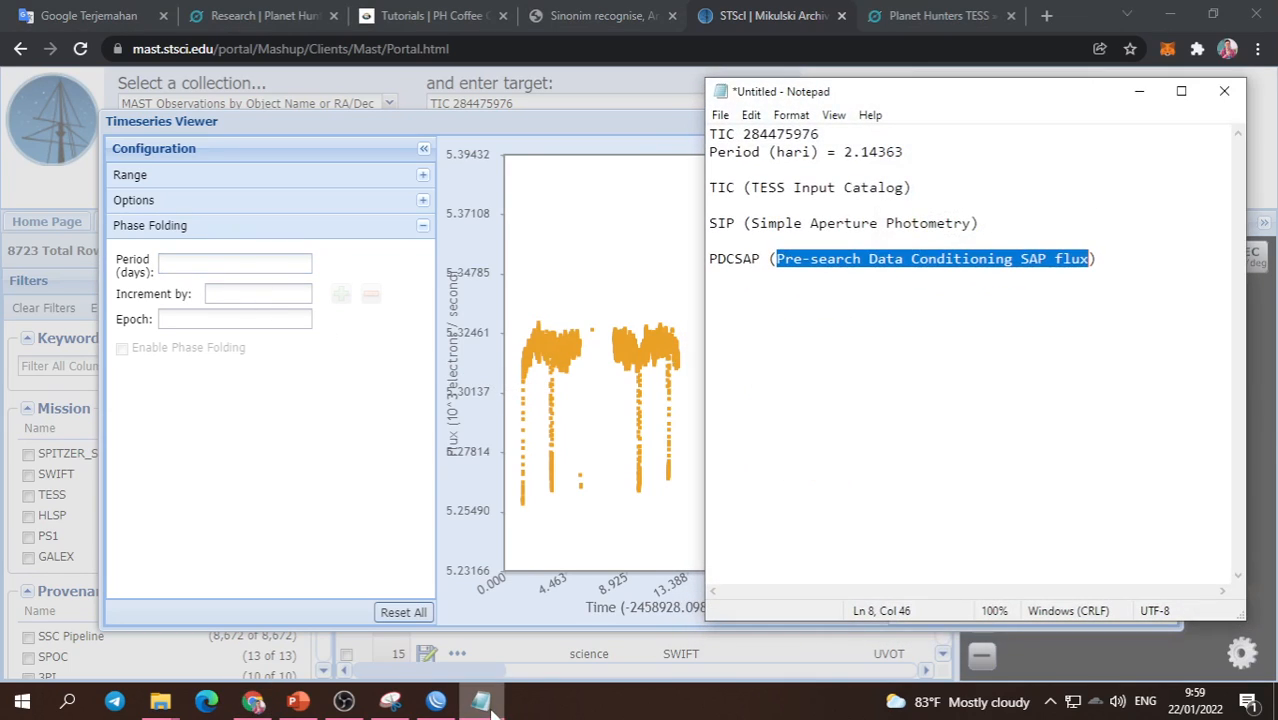
left_click(724, 152)
left_click_drag(886, 151, 905, 152)
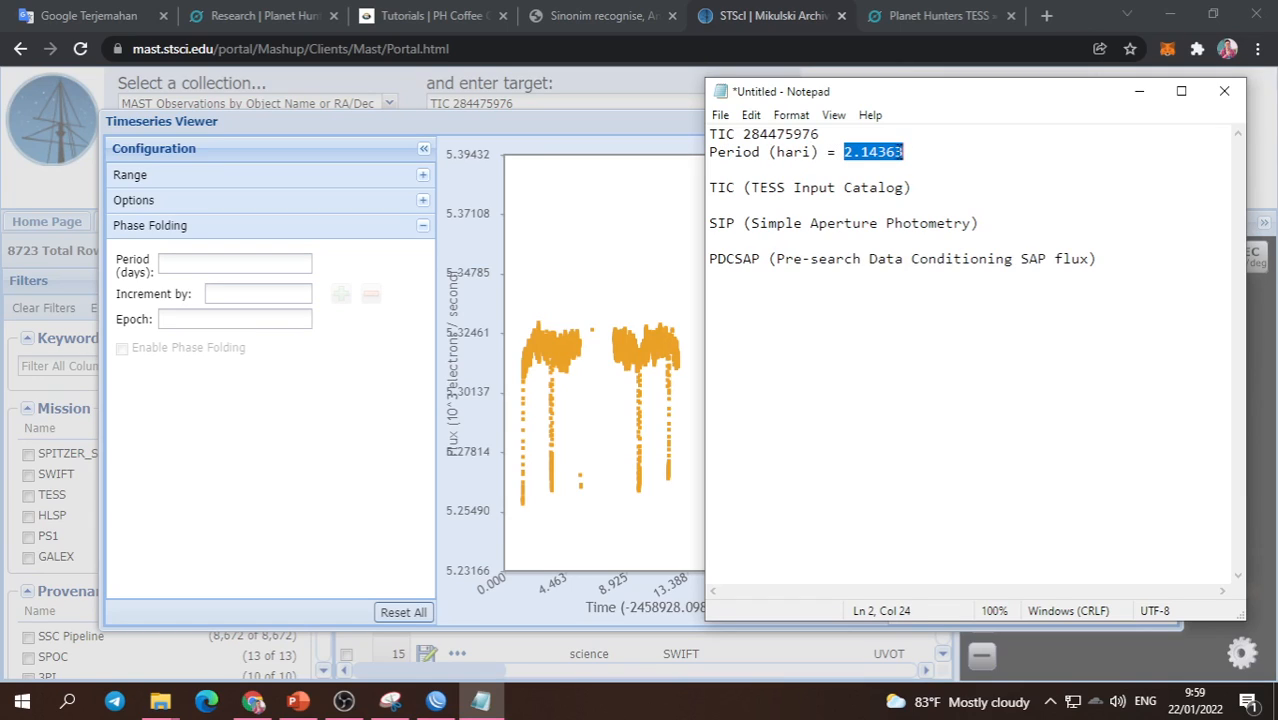
right_click(884, 160)
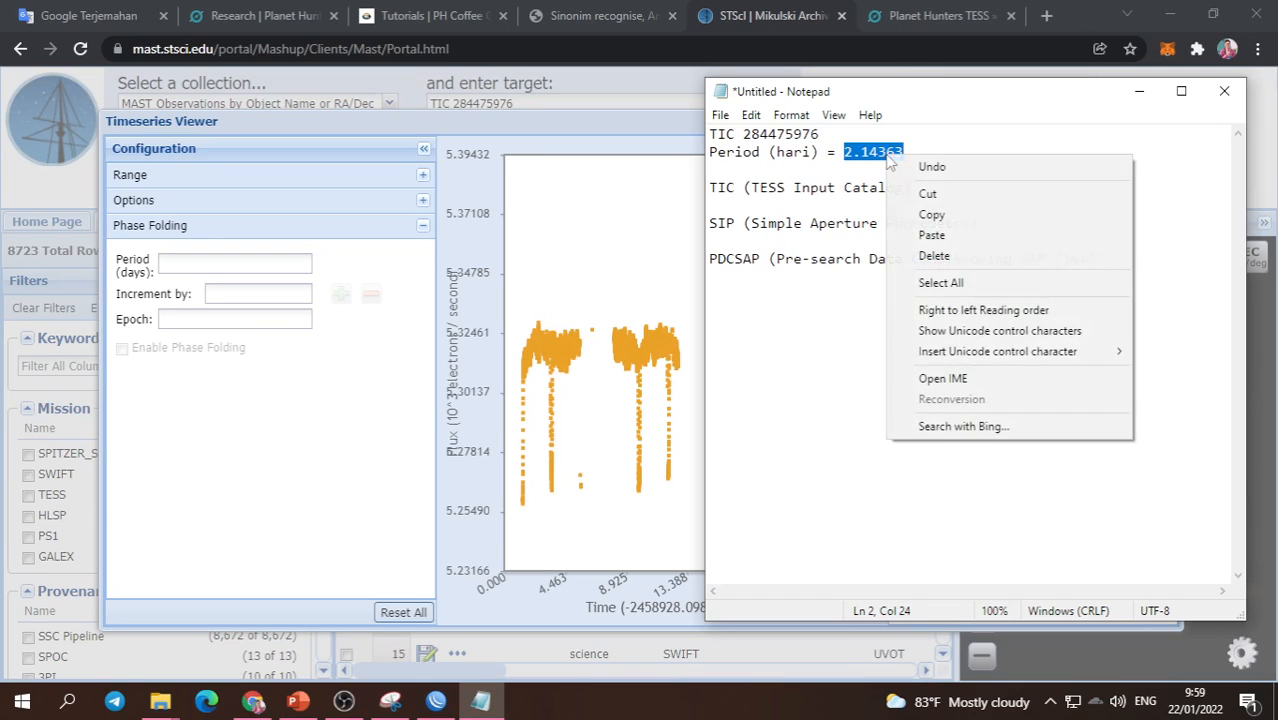
left_click(900, 216)
left_click(1134, 100)
right_click(241, 266)
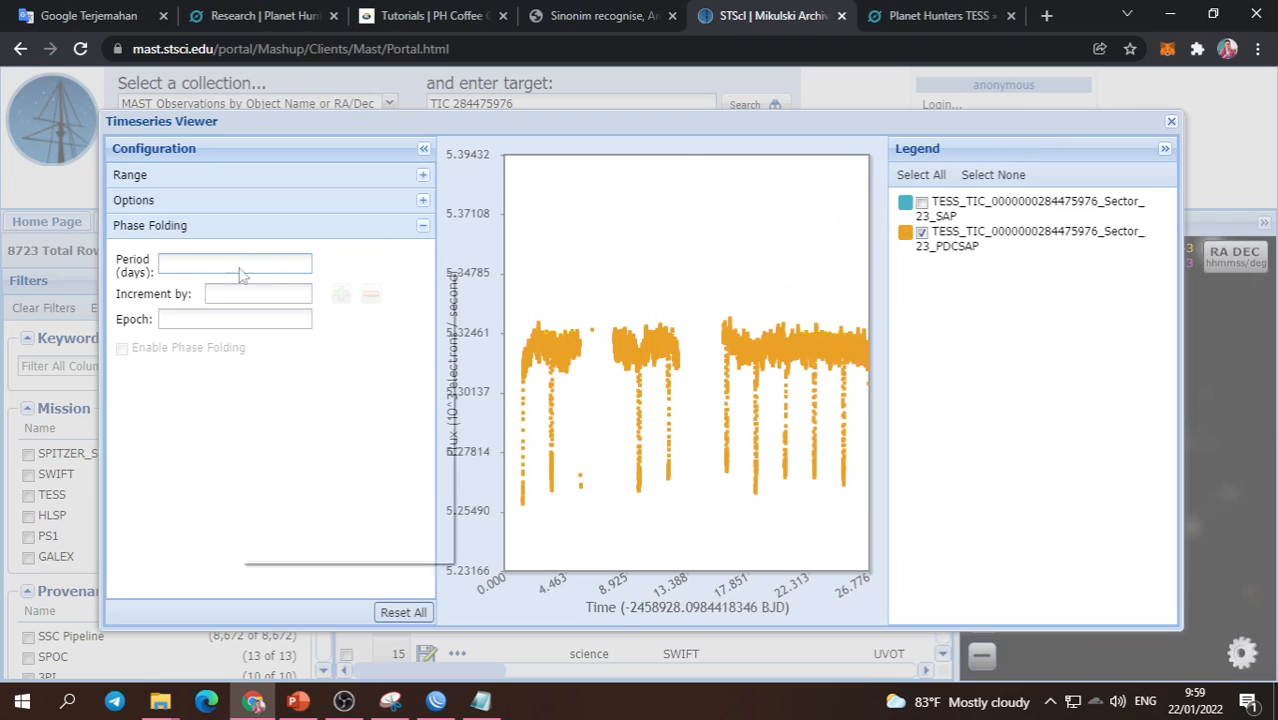
left_click(286, 416)
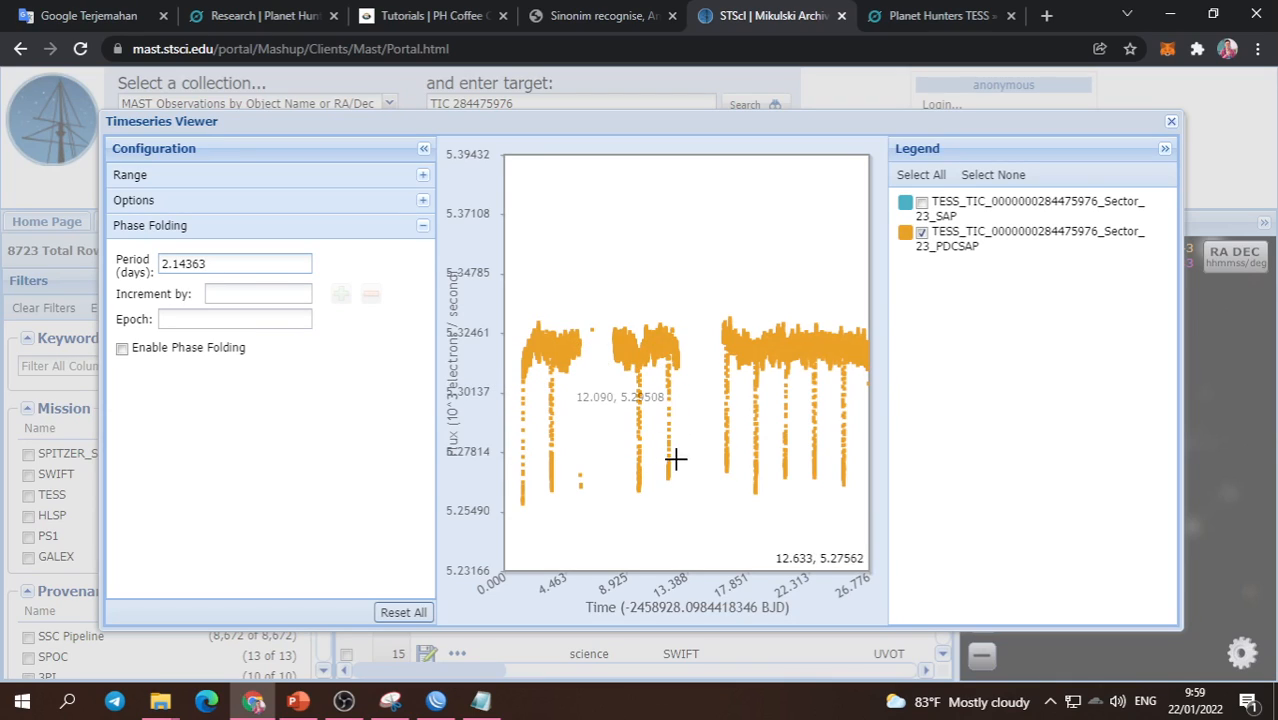
Enable phase folding and zoom the folded plot in on the transit dip, covering about 0.418 to 0.777 on the time axis.
left_click(122, 348)
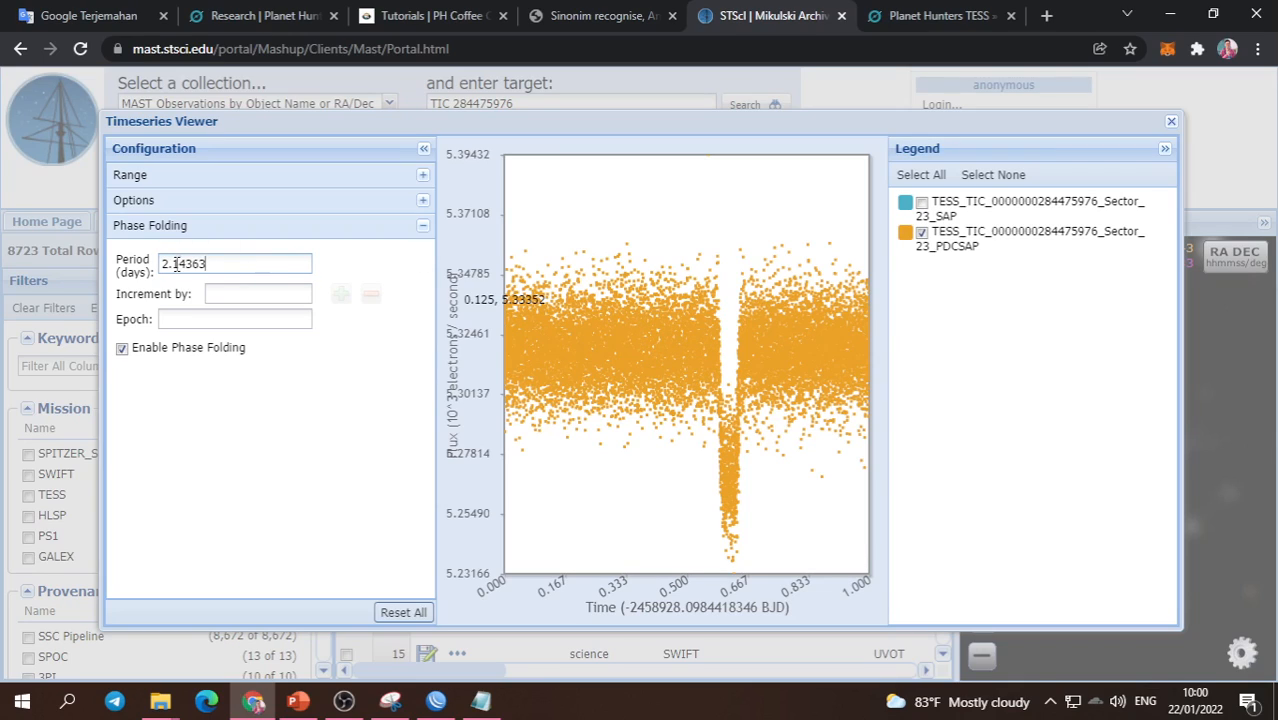
left_click_drag(657, 228, 787, 574)
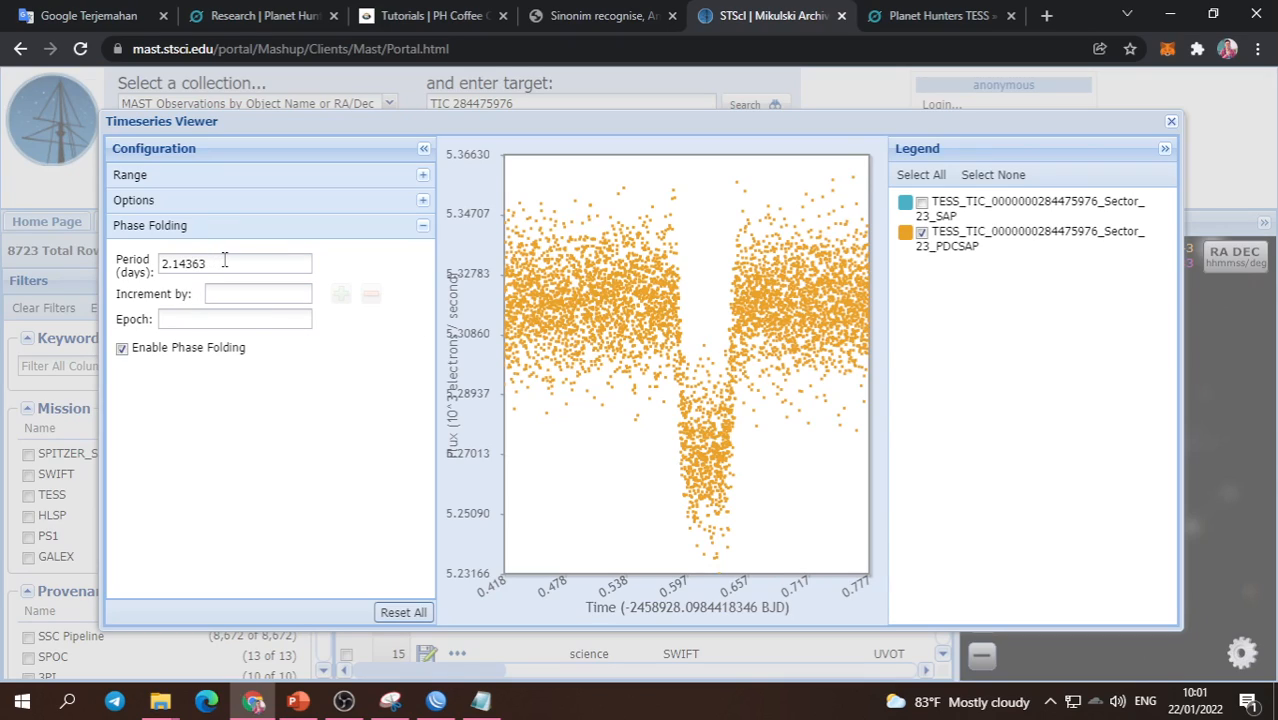
Open the phase folding period value for editing.
left_click_drag(229, 261, 165, 265)
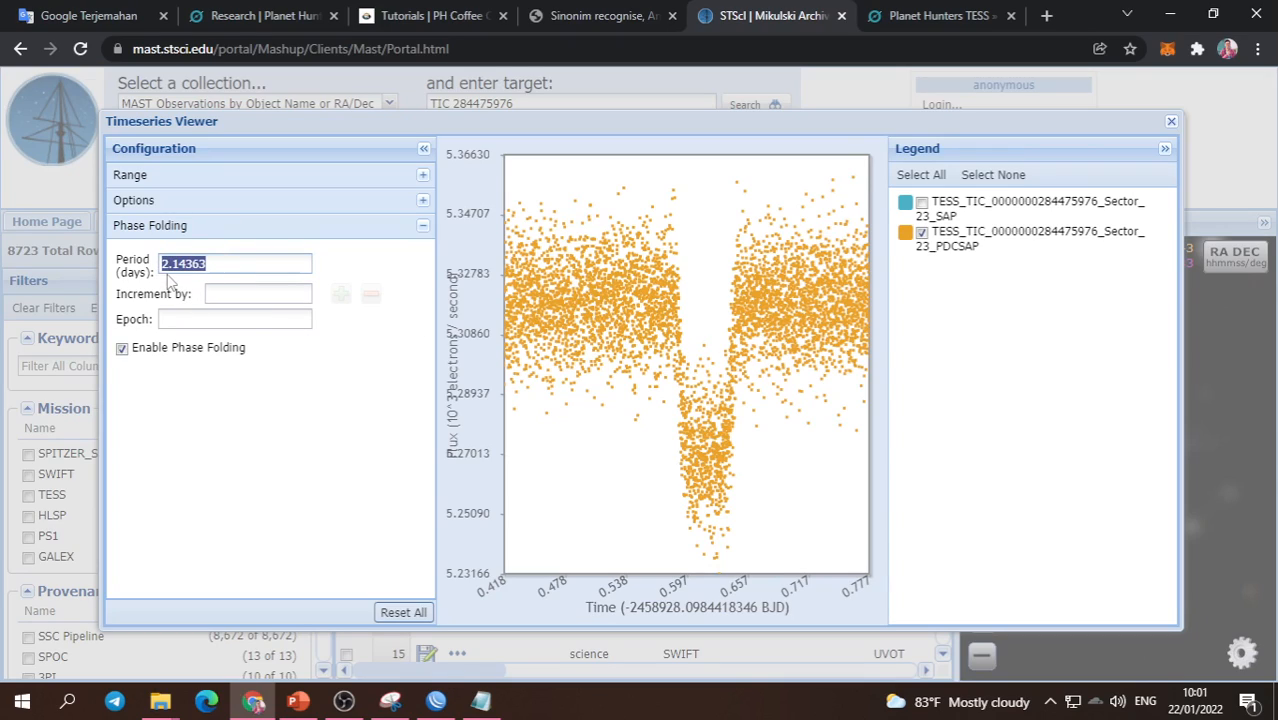
left_click(165, 270)
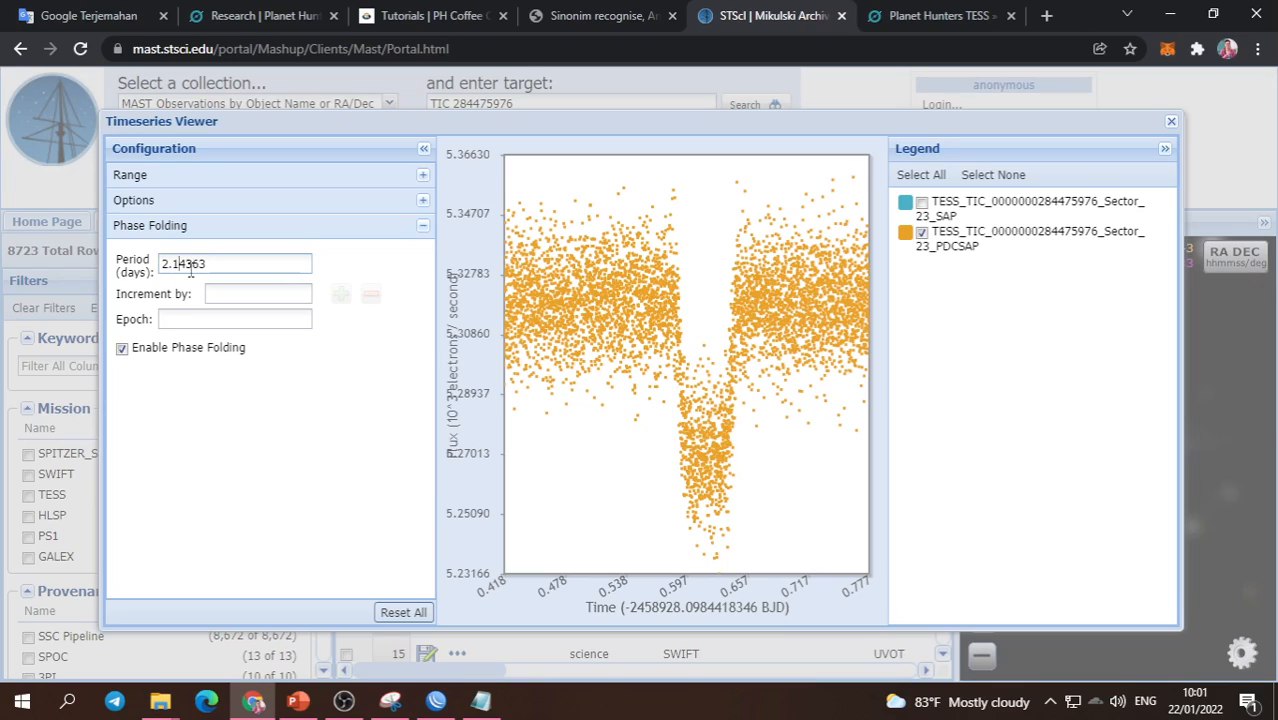